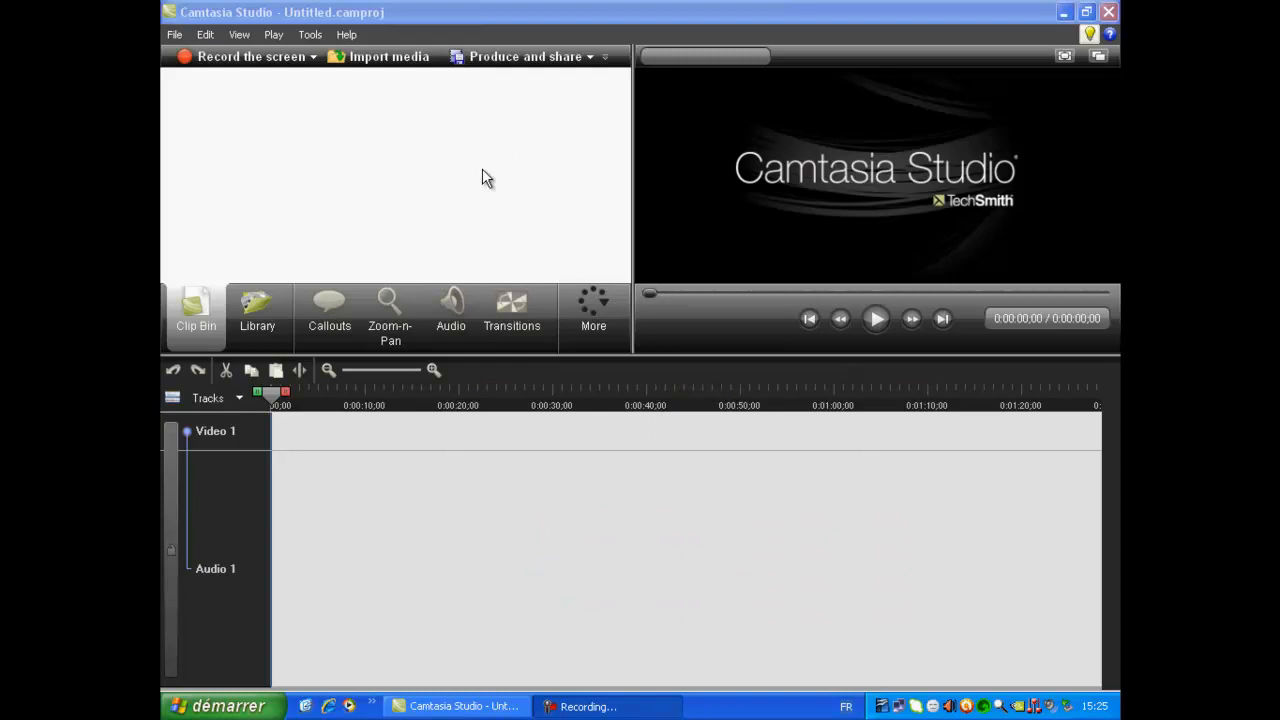
Open the Photos montage folder for media import and display its files as thumbnails (Miniatures).
{"action": "left_click", "coordinate": [379, 56]}
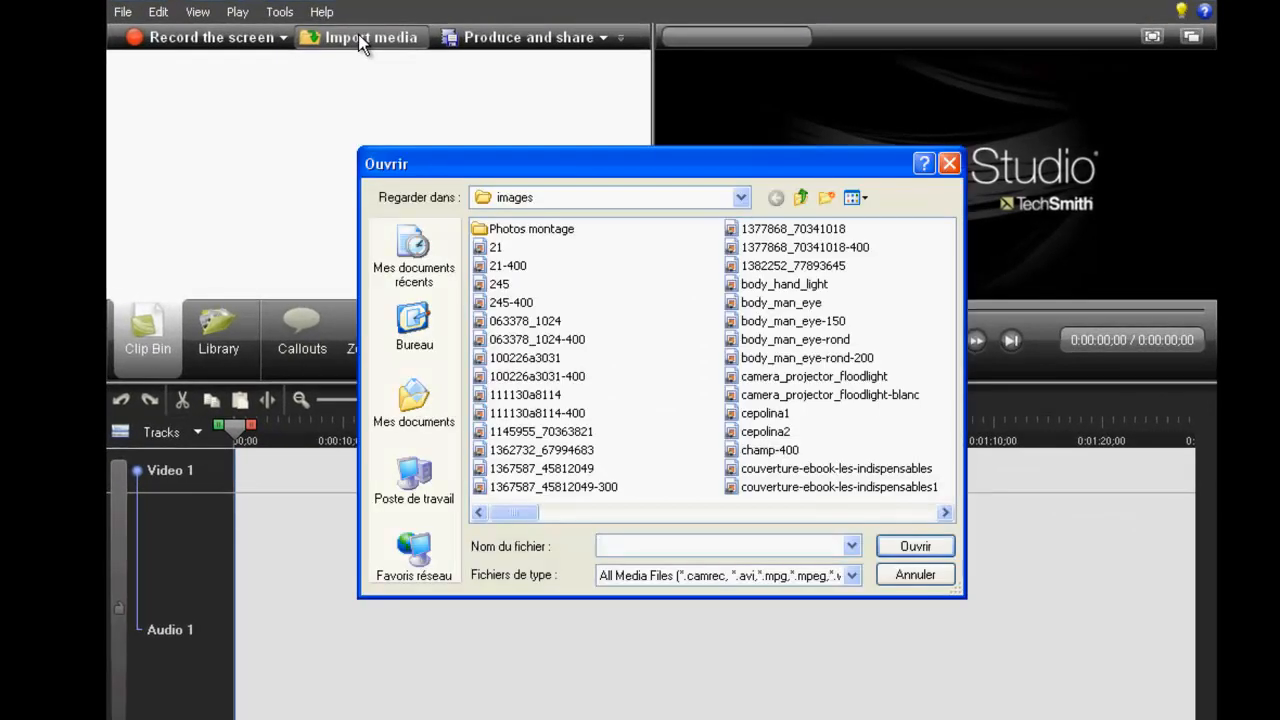
{"action": "double_click", "coordinate": [520, 230]}
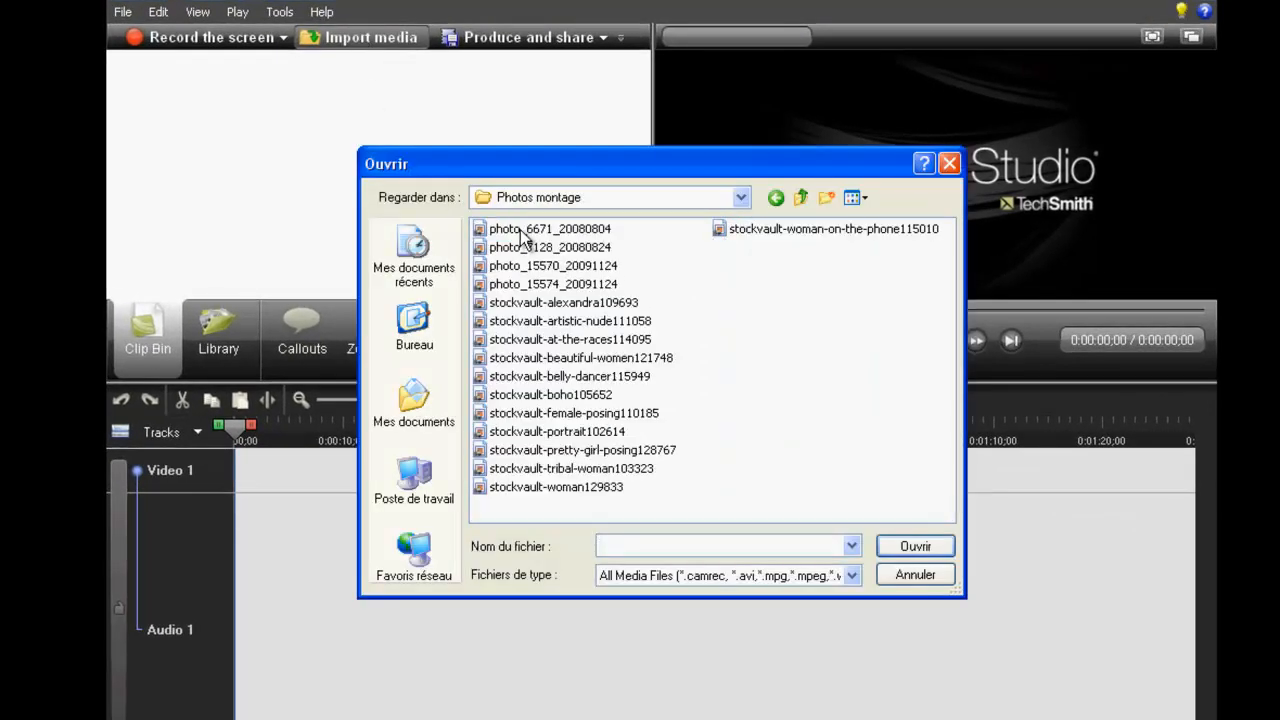
{"action": "left_click", "coordinate": [857, 197]}
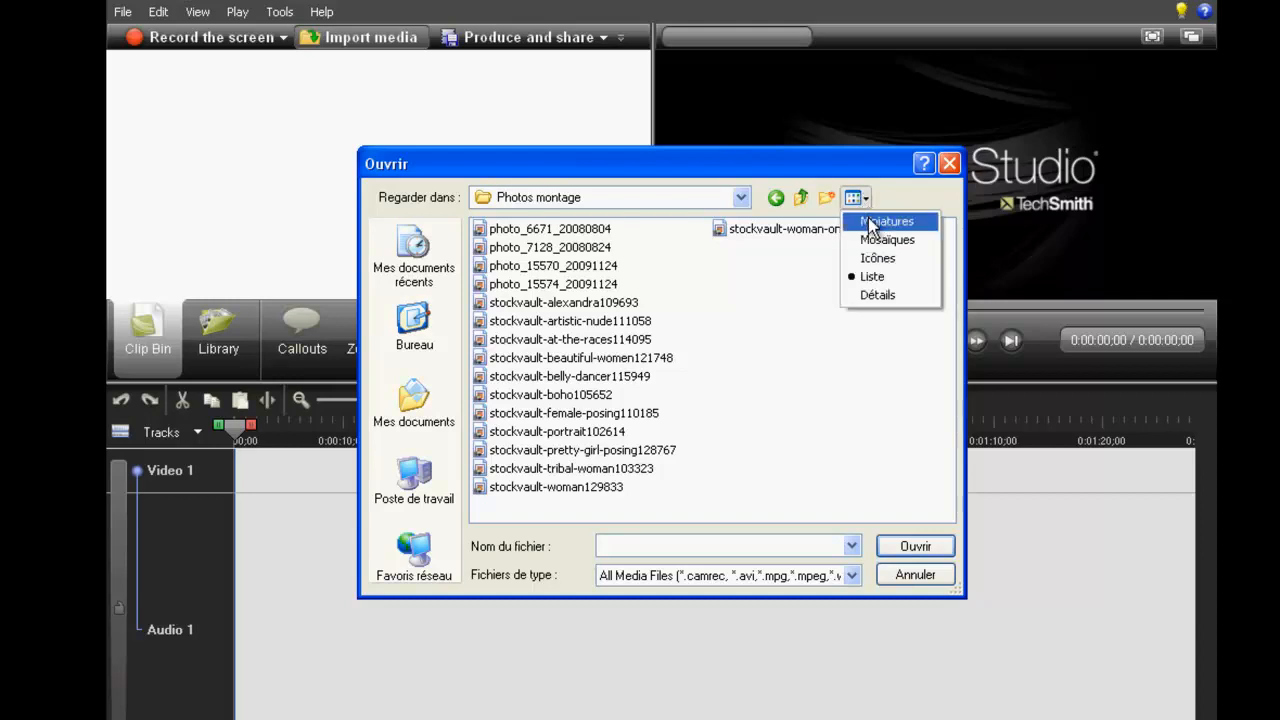
{"action": "left_click", "coordinate": [868, 217]}
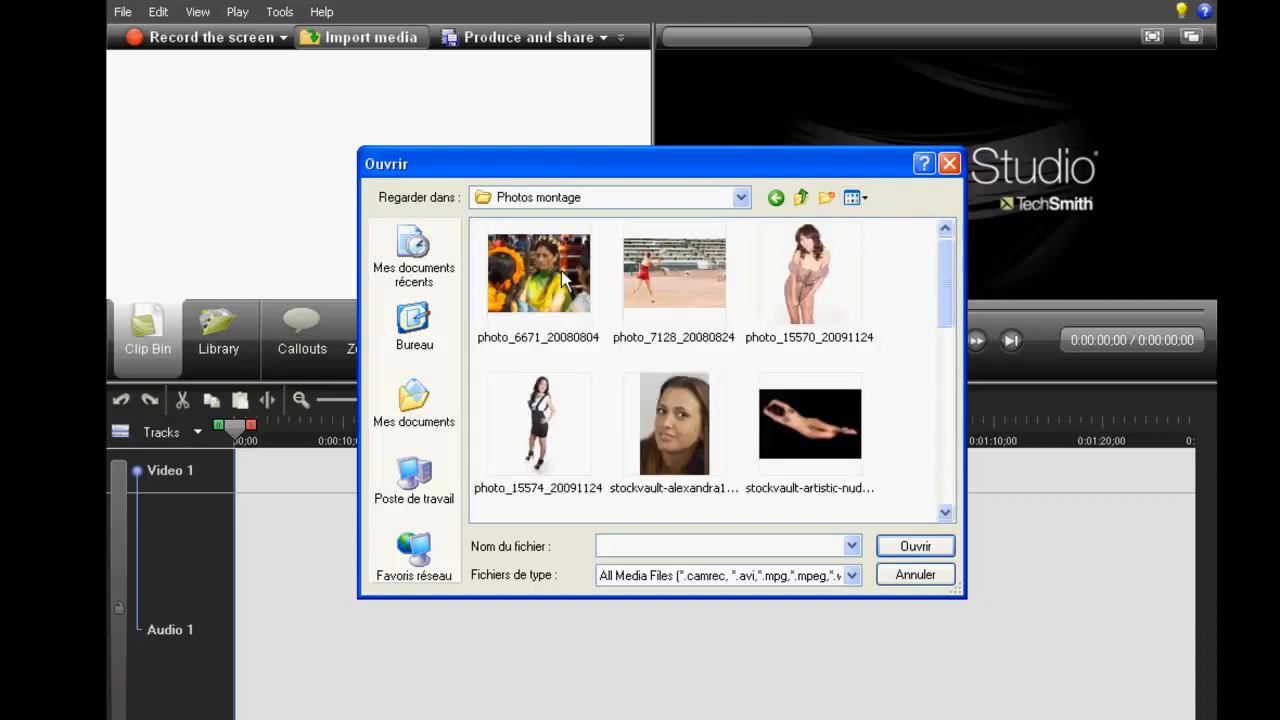
Import every photo in the Photos montage folder, from photo_6671_20080804 through stockvault-woman-on-the-phone115010, into the project.
{"action": "left_click_drag", "start_coordinate": [946, 283], "coordinate": [946, 250]}
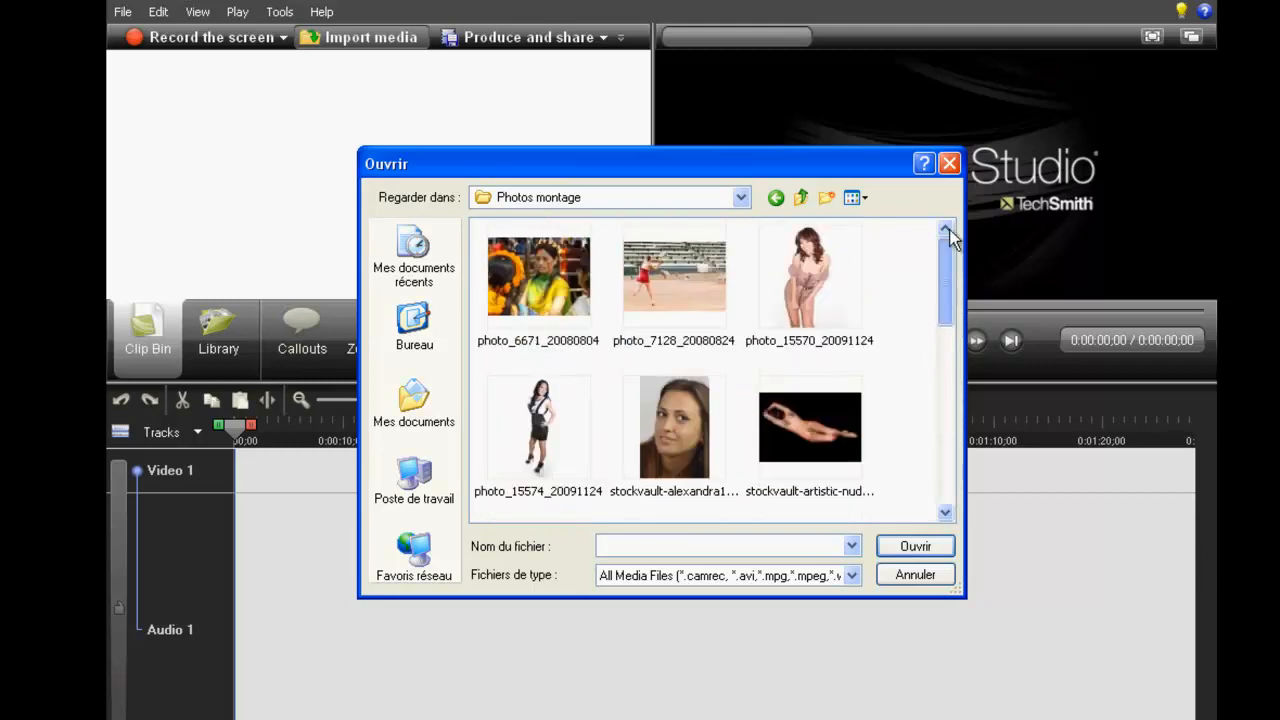
{"action": "left_click", "coordinate": [530, 272]}
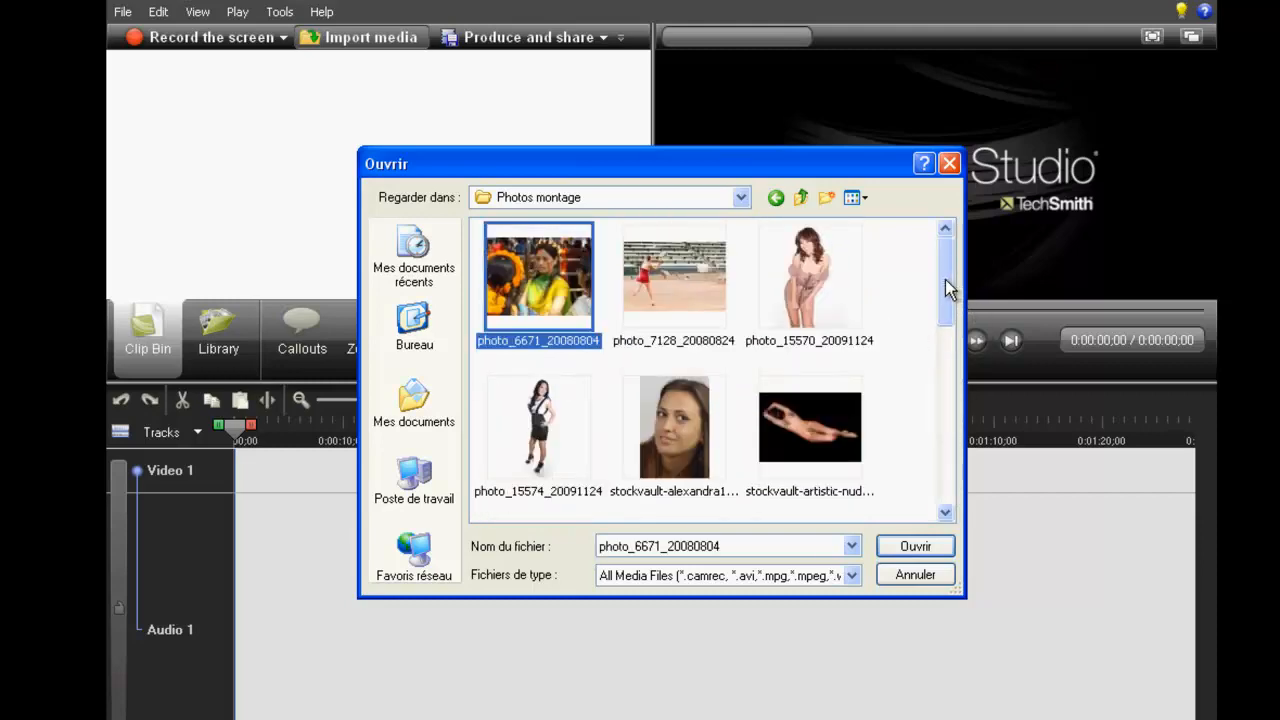
{"action": "left_click_drag", "start_coordinate": [945, 279], "coordinate": [933, 480]}
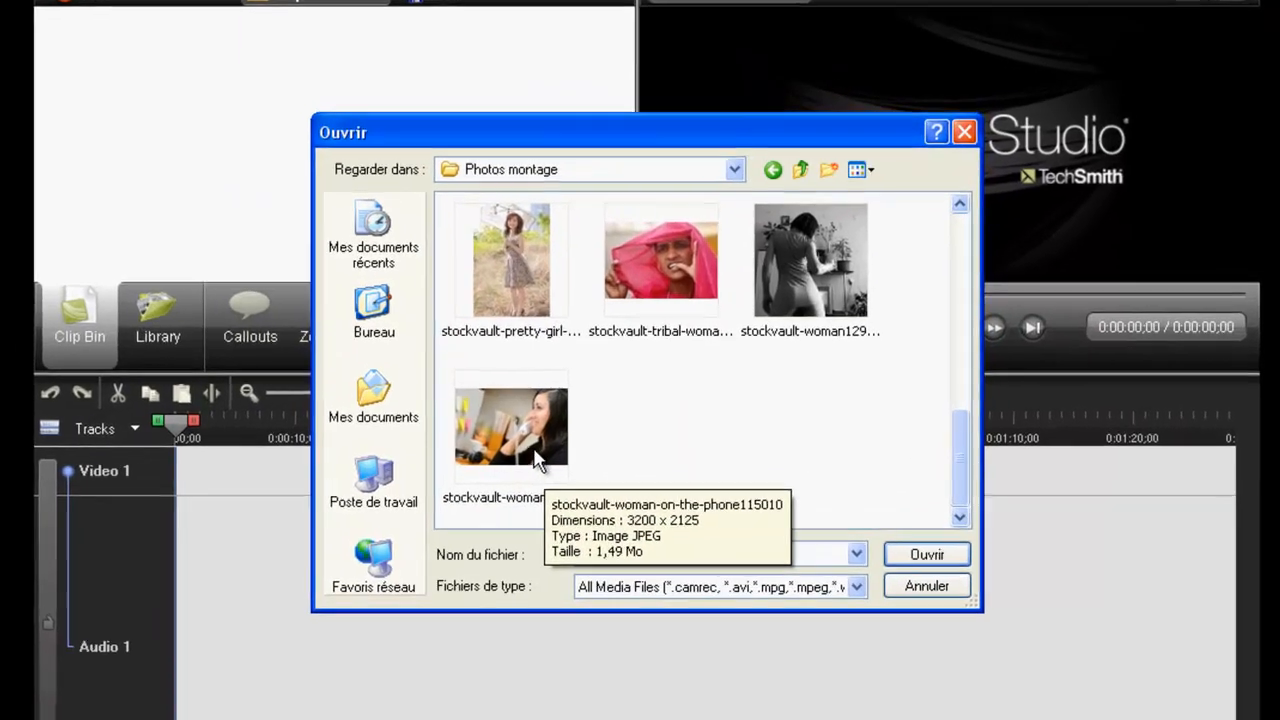
{"action": "left_click", "coordinate": [550, 442], "text": "shift"}
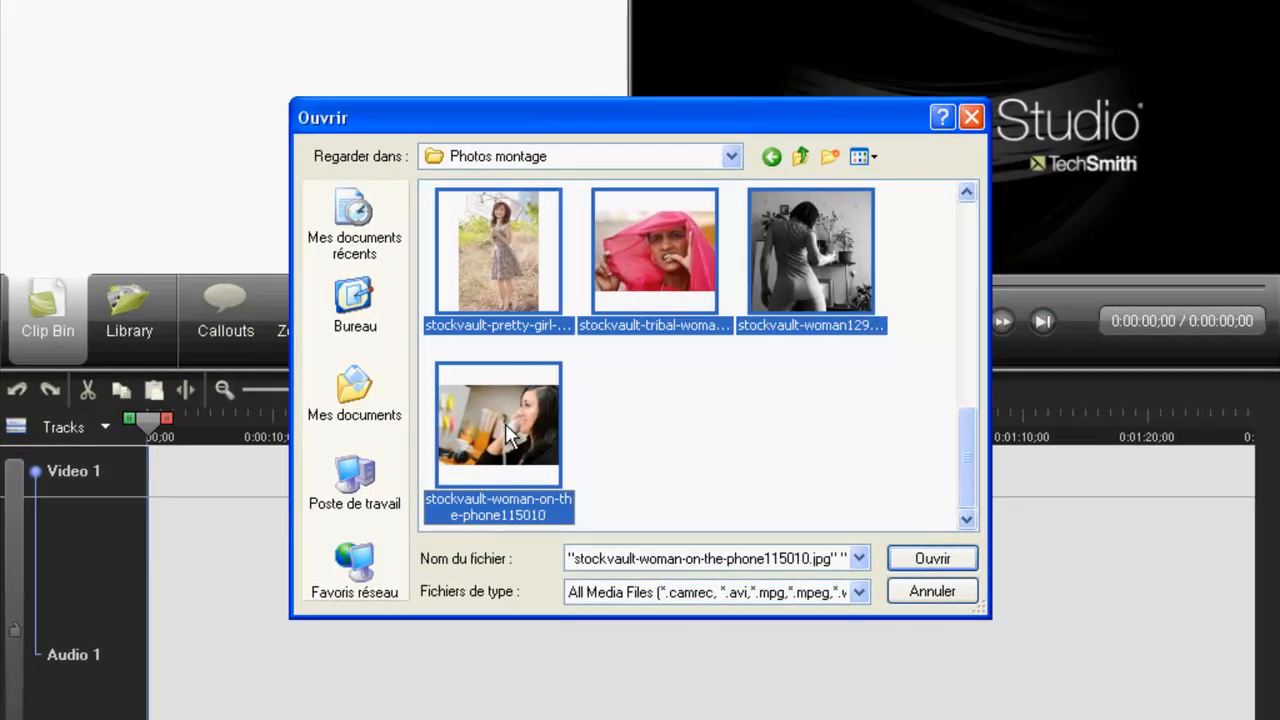
{"action": "left_click", "coordinate": [933, 560]}
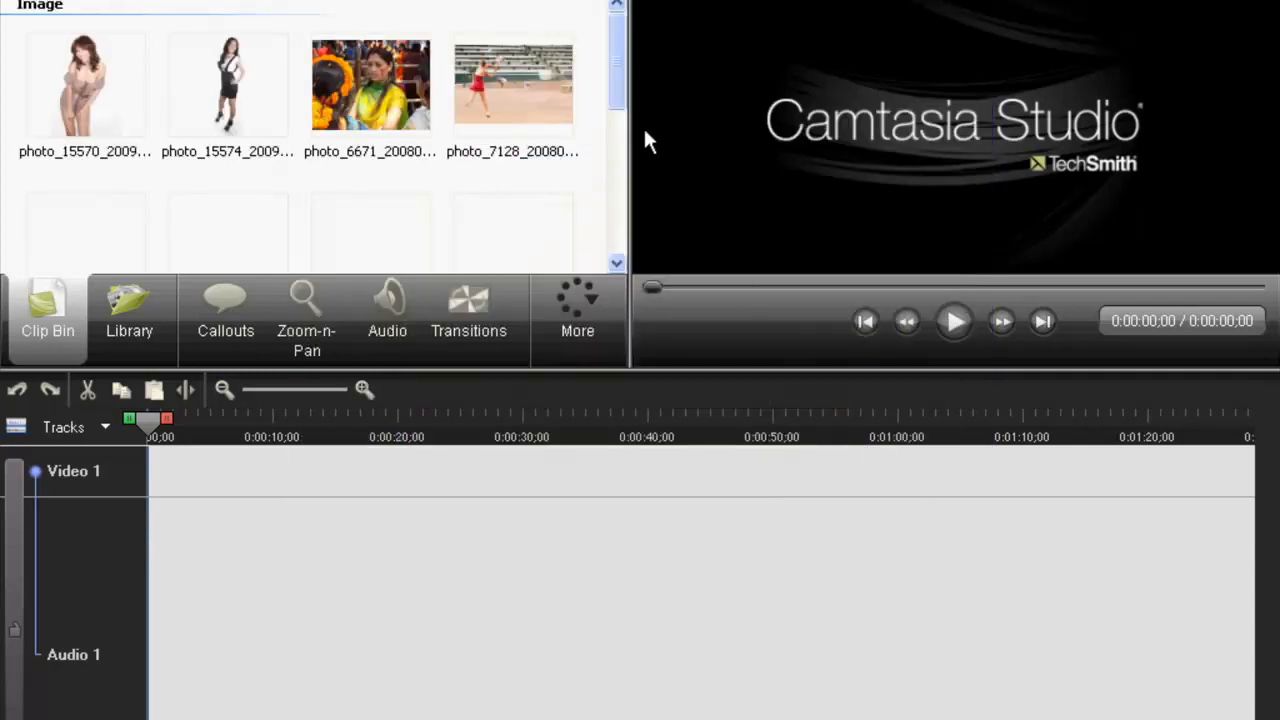
Place photo_6671_20080804.jpg at the start of the Video 1 track and set the editing dimensions to 1280 x 720.
{"action": "mouse_move", "coordinate": [620, 69]}
{"action": "left_mouse_down"}
{"action": "mouse_move", "coordinate": [620, 204]}
{"action": "mouse_move", "coordinate": [628, 66]}
{"action": "left_mouse_up"}
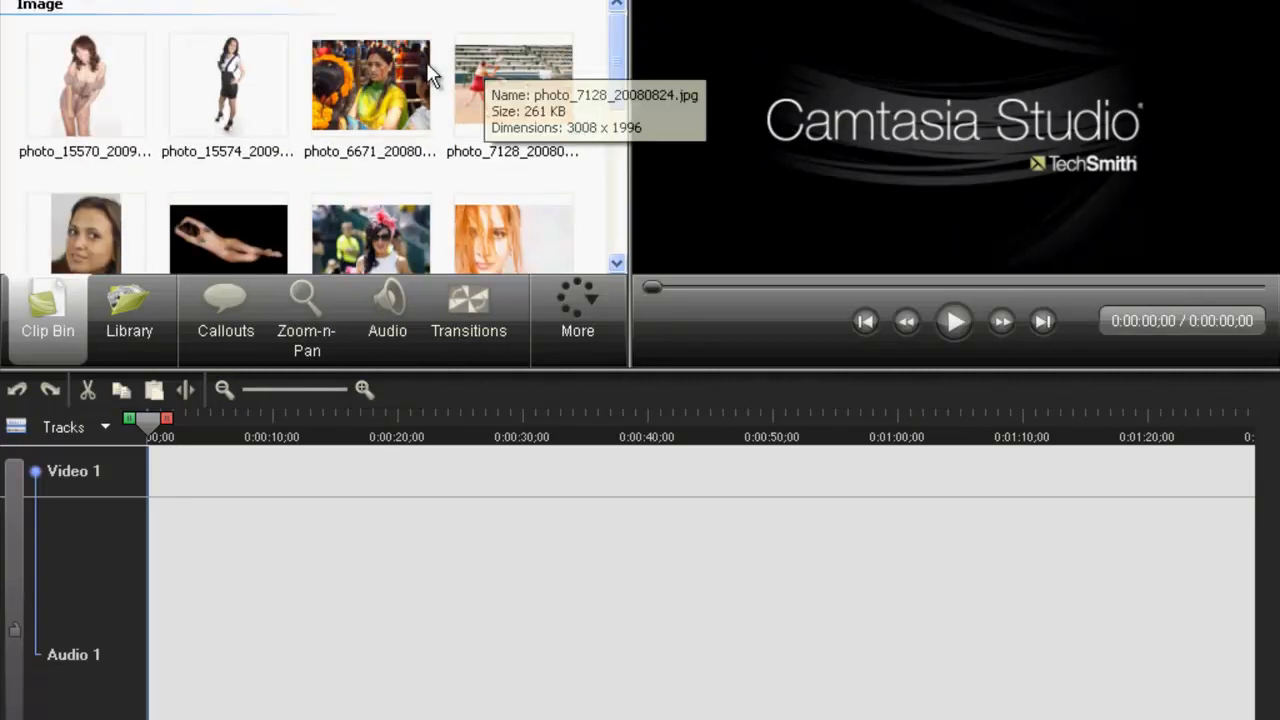
{"action": "left_click_drag", "start_coordinate": [374, 76], "coordinate": [197, 472]}
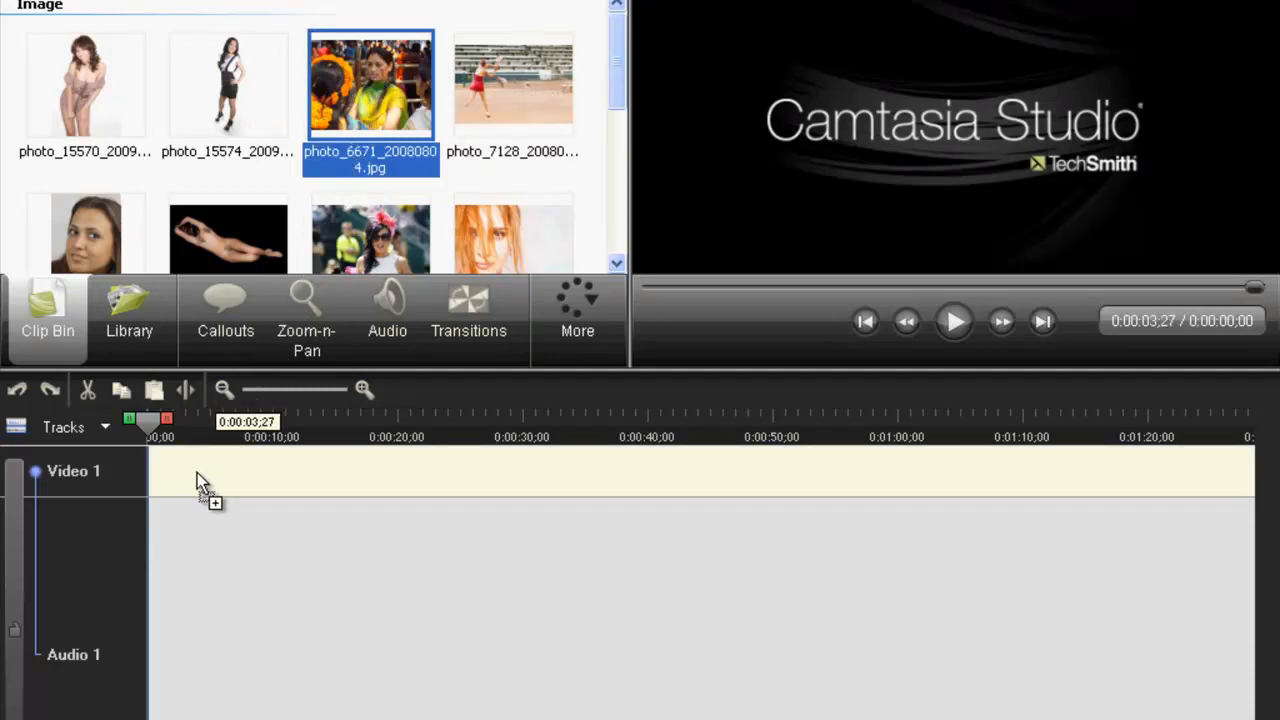
{"action": "left_click_drag", "start_coordinate": [197, 474], "coordinate": [196, 474]}
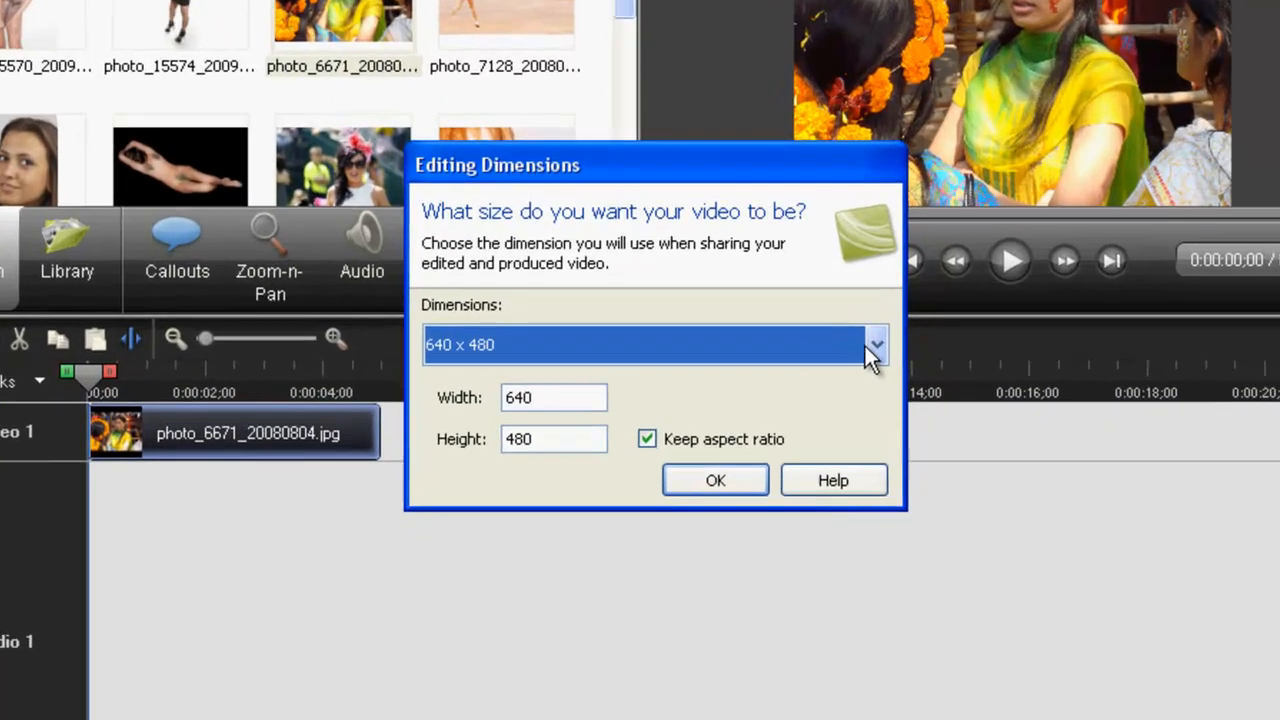
{"action": "left_click", "coordinate": [837, 394]}
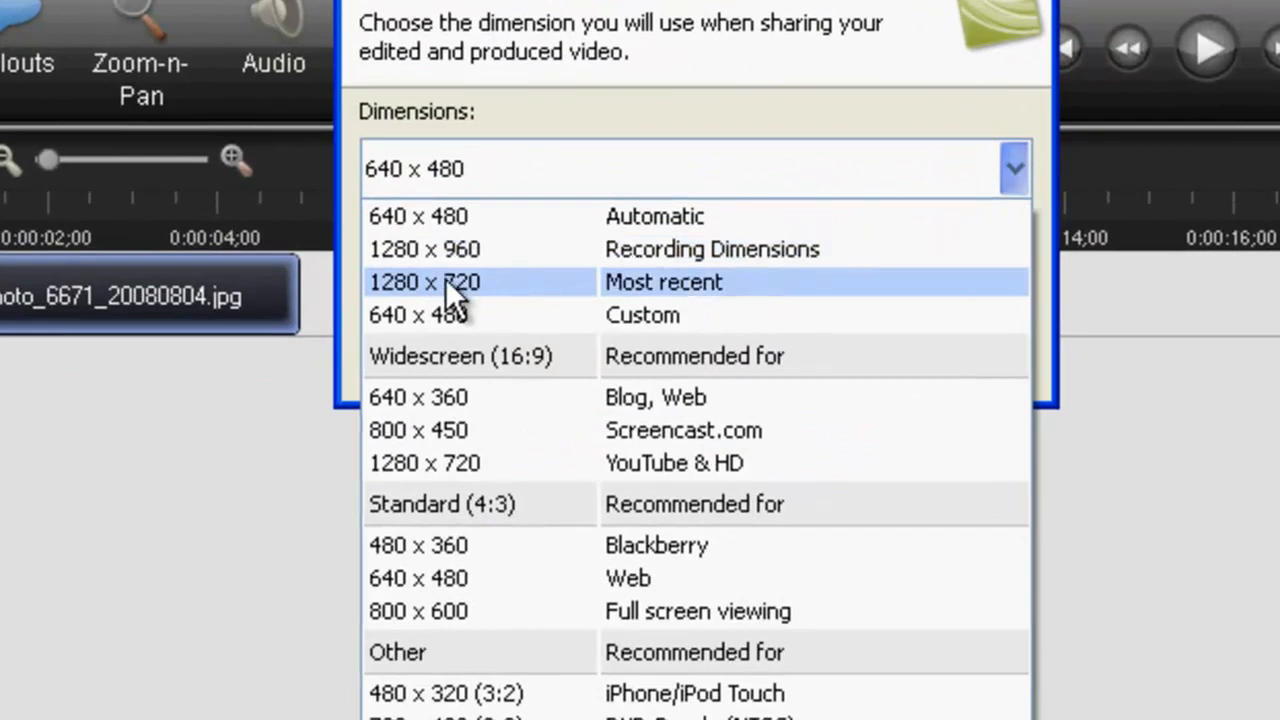
{"action": "left_click", "coordinate": [441, 282]}
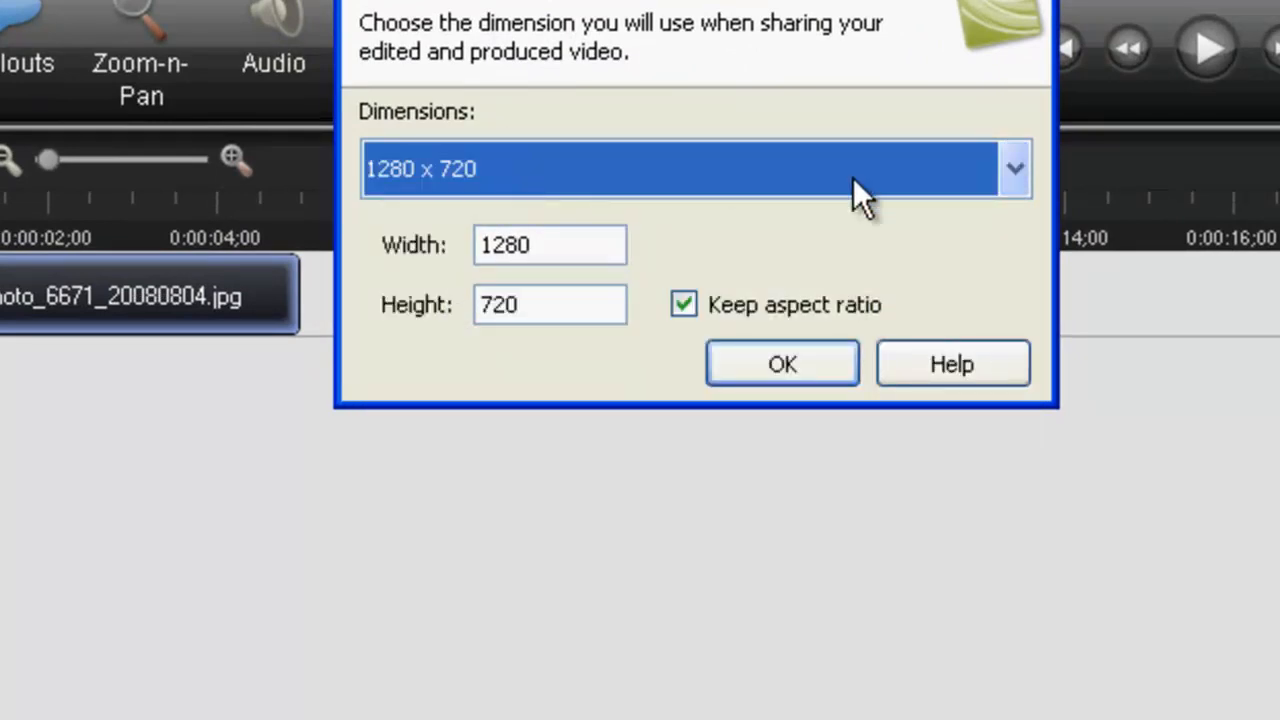
{"action": "left_click", "coordinate": [804, 372]}
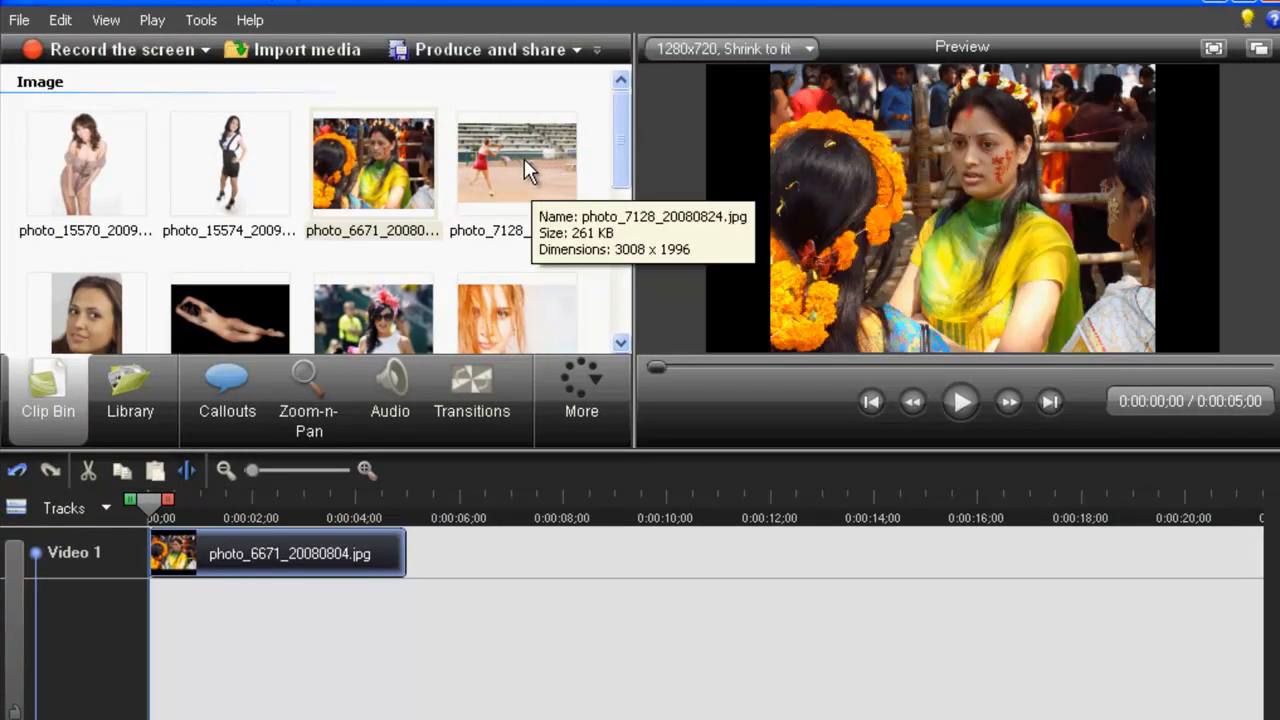
Append the remaining imported photos to Video 1 after the first clip, and move the stockvault-boho105652.jpg clip ahead of the belly-dancer clip.
{"action": "mouse_move", "coordinate": [524, 158]}
{"action": "left_mouse_down"}
{"action": "mouse_move", "coordinate": [436, 585]}
{"action": "mouse_move", "coordinate": [402, 562]}
{"action": "mouse_move", "coordinate": [622, 580]}
{"action": "left_mouse_up"}
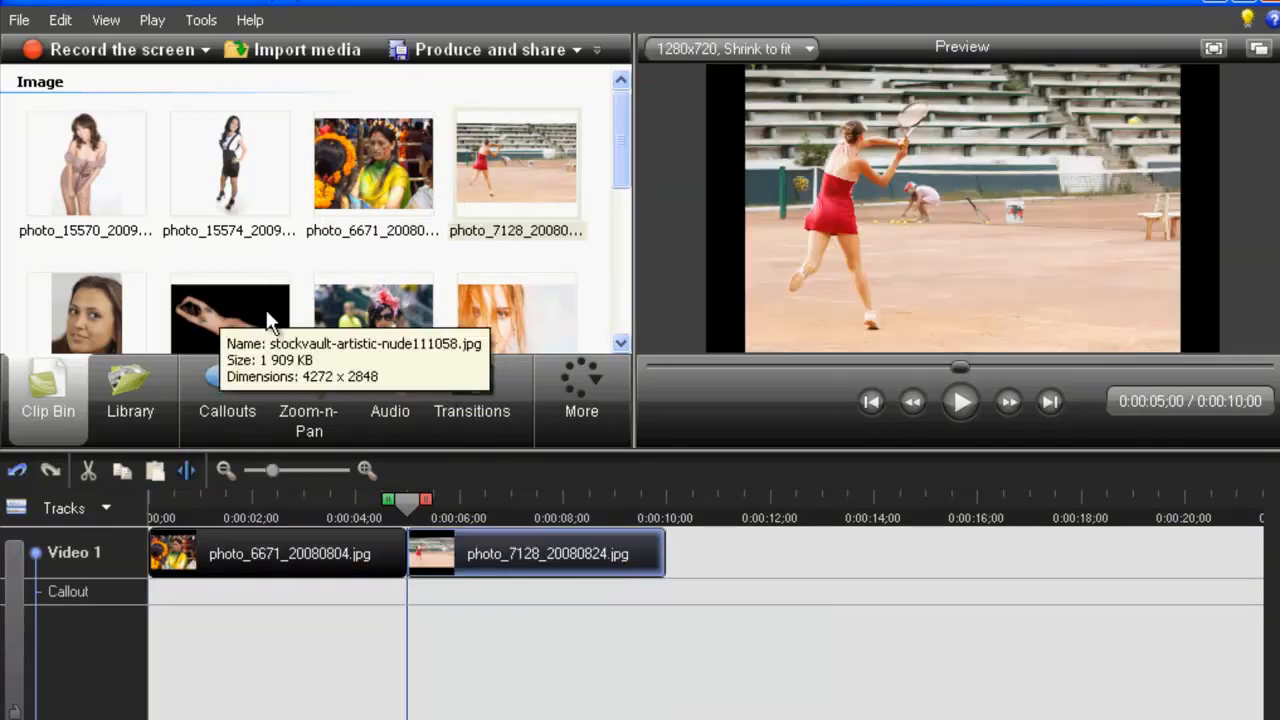
{"action": "left_click_drag", "start_coordinate": [406, 294], "coordinate": [695, 552]}
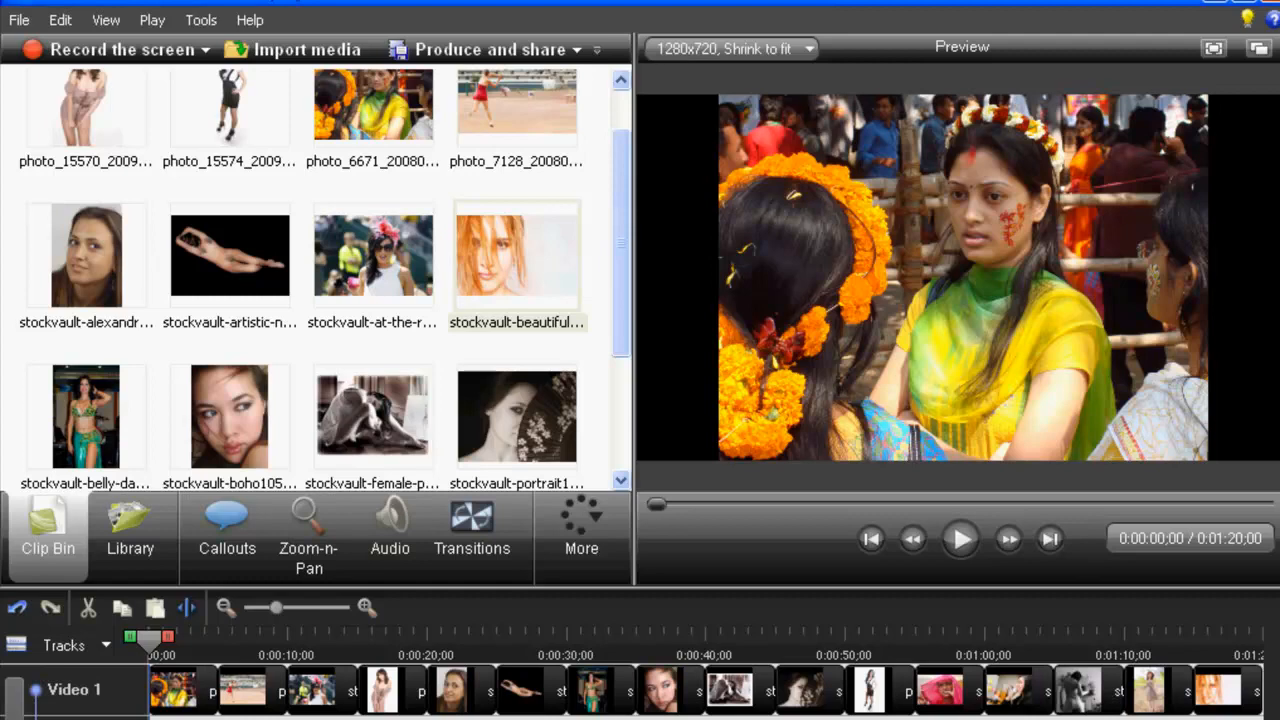
{"action": "mouse_move", "coordinate": [670, 687]}
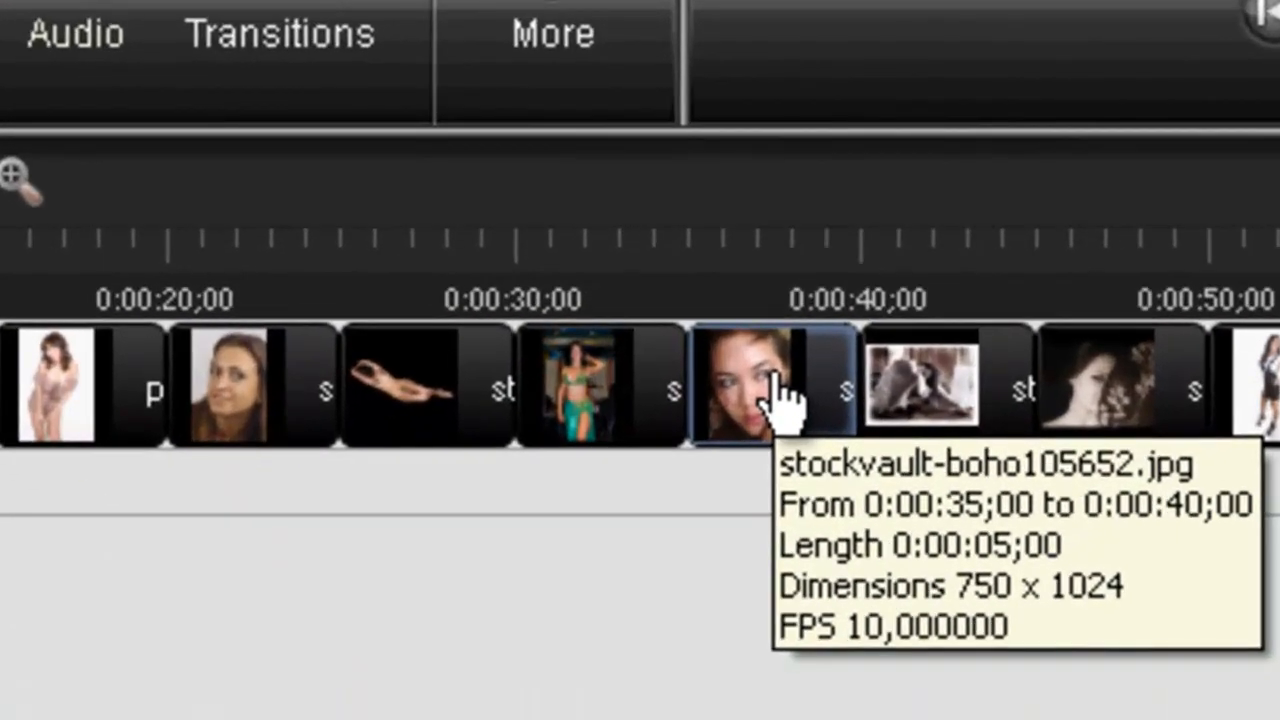
{"action": "left_click_drag", "start_coordinate": [770, 395], "coordinate": [568, 343]}
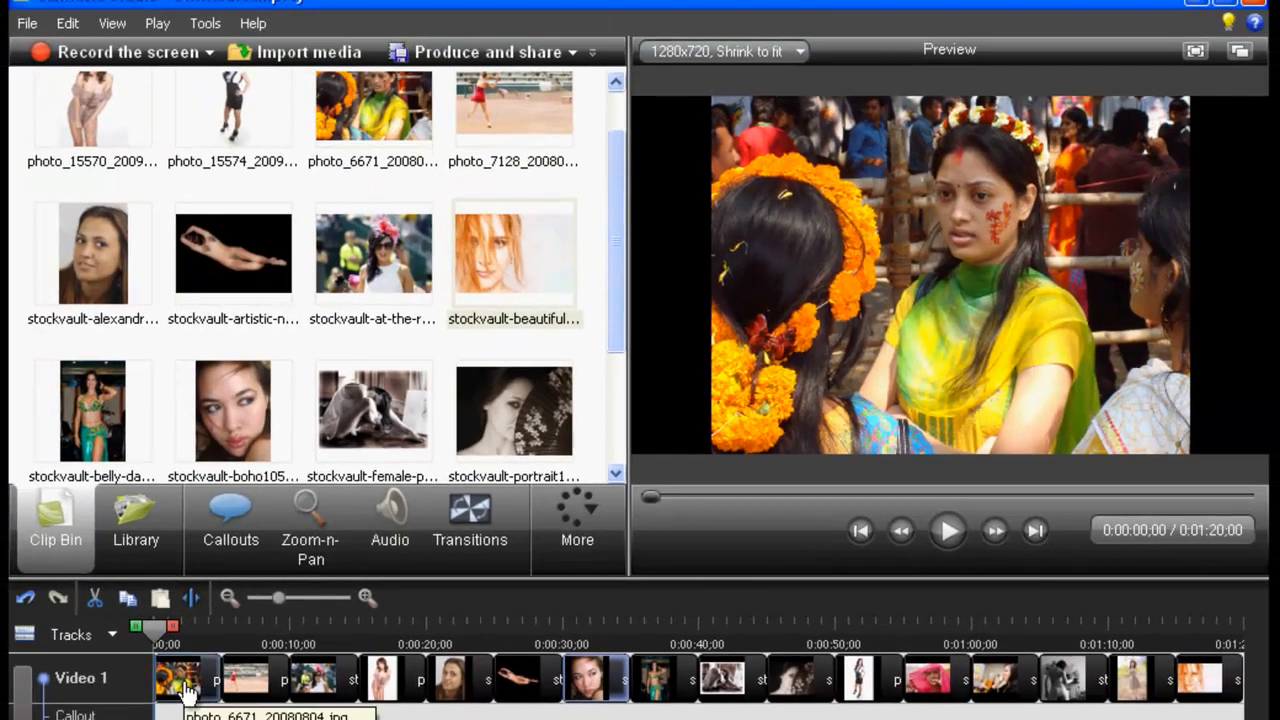
Play the timeline from the first clip into the second to preview how long the first image stays on screen.
{"action": "left_click", "coordinate": [188, 688]}
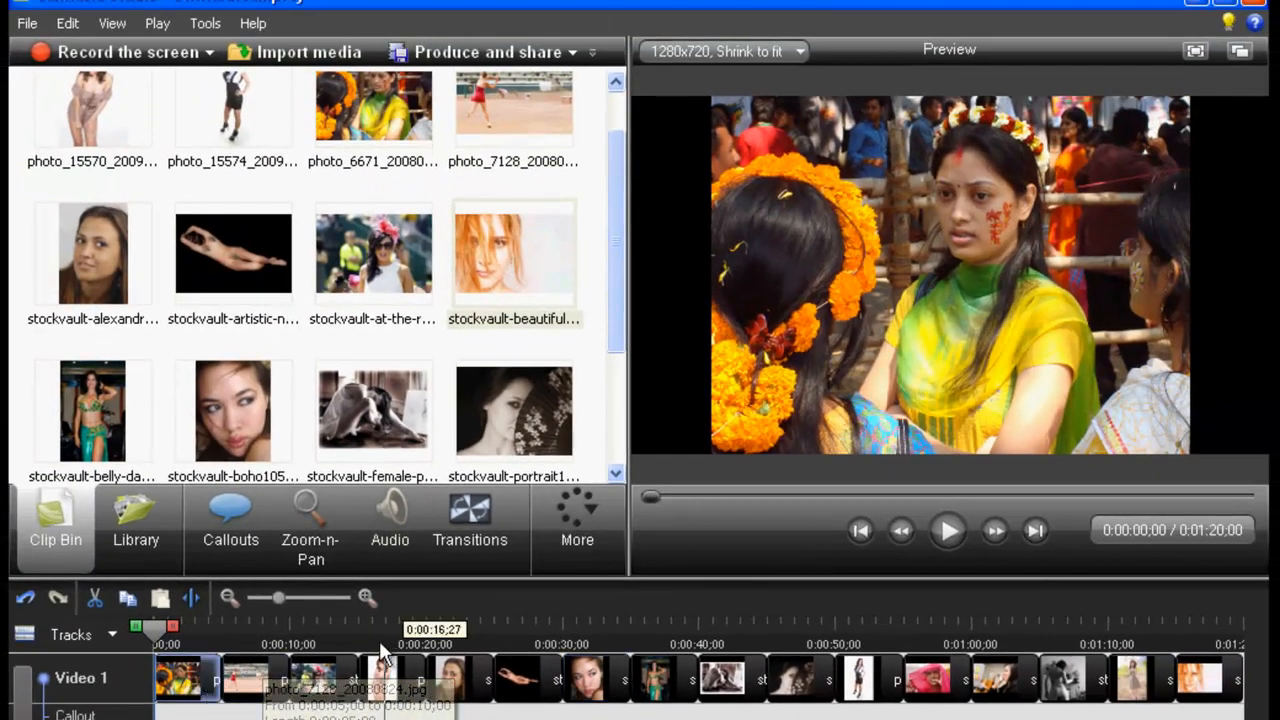
{"action": "left_click", "coordinate": [948, 534]}
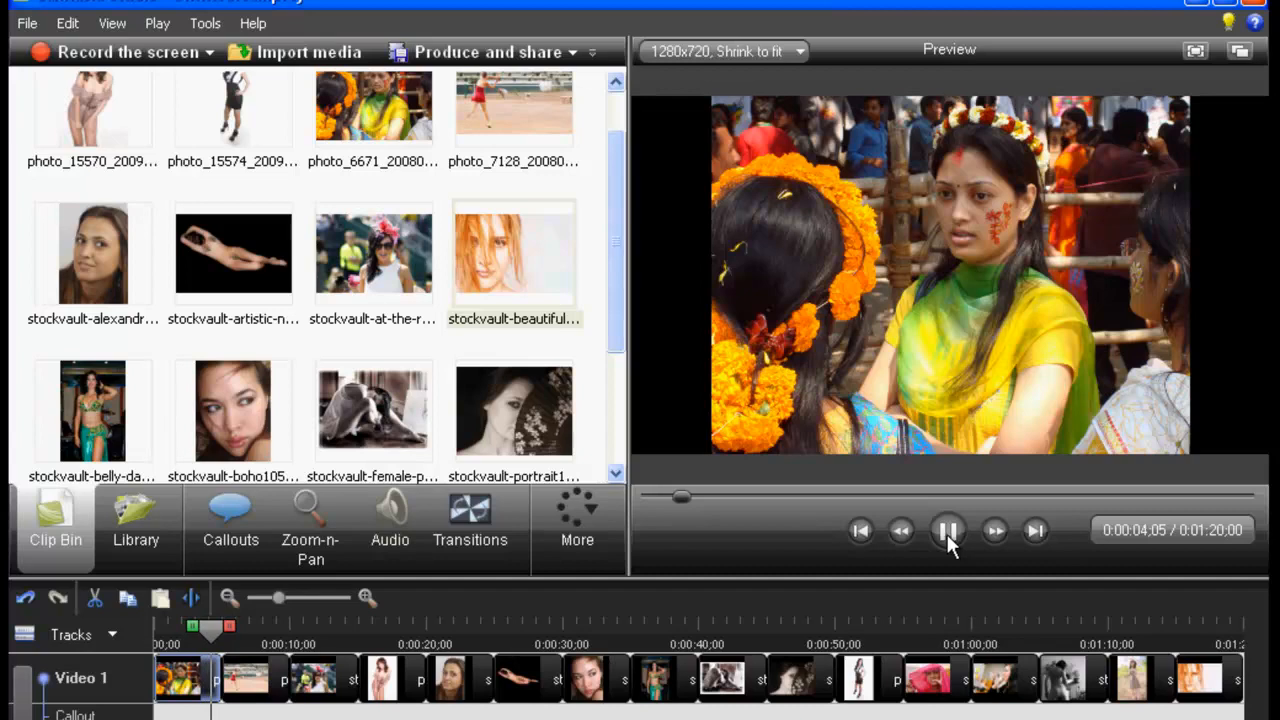
{"action": "left_click", "coordinate": [947, 534]}
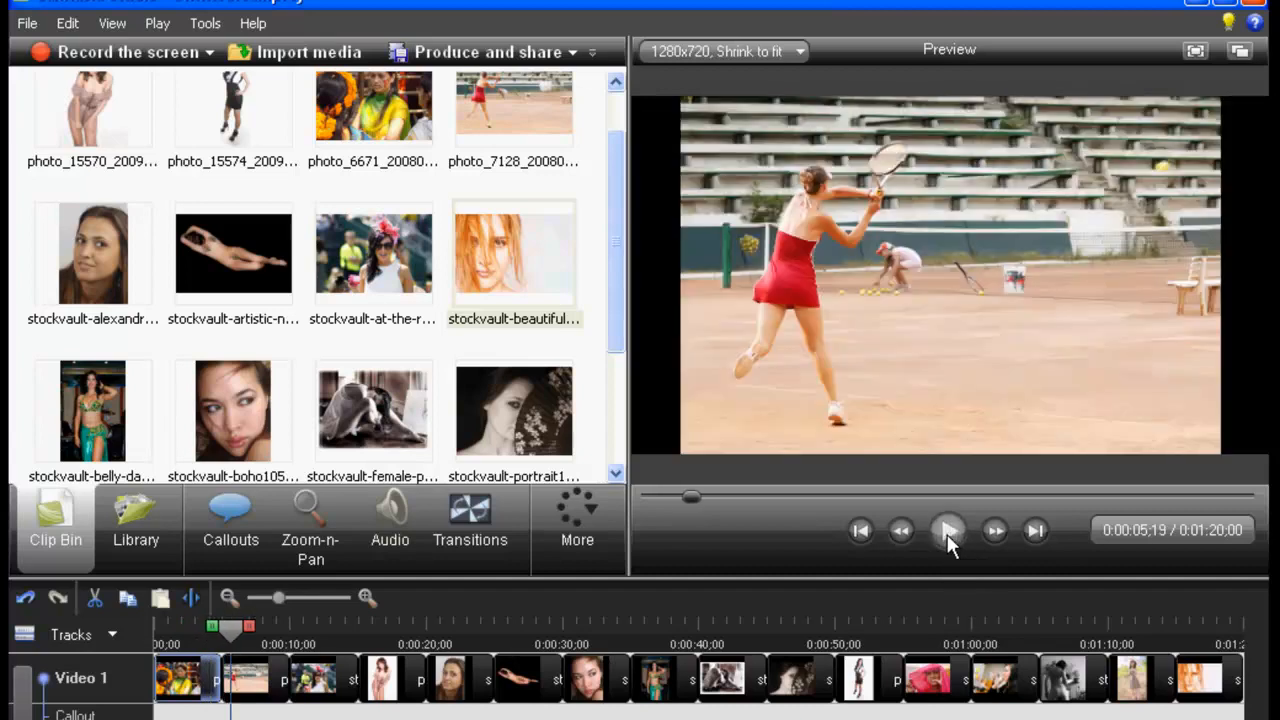
Set the image duration of the first clip, photo_6671_20080804.jpg, to 2 seconds.
{"action": "right_click", "coordinate": [203, 690]}
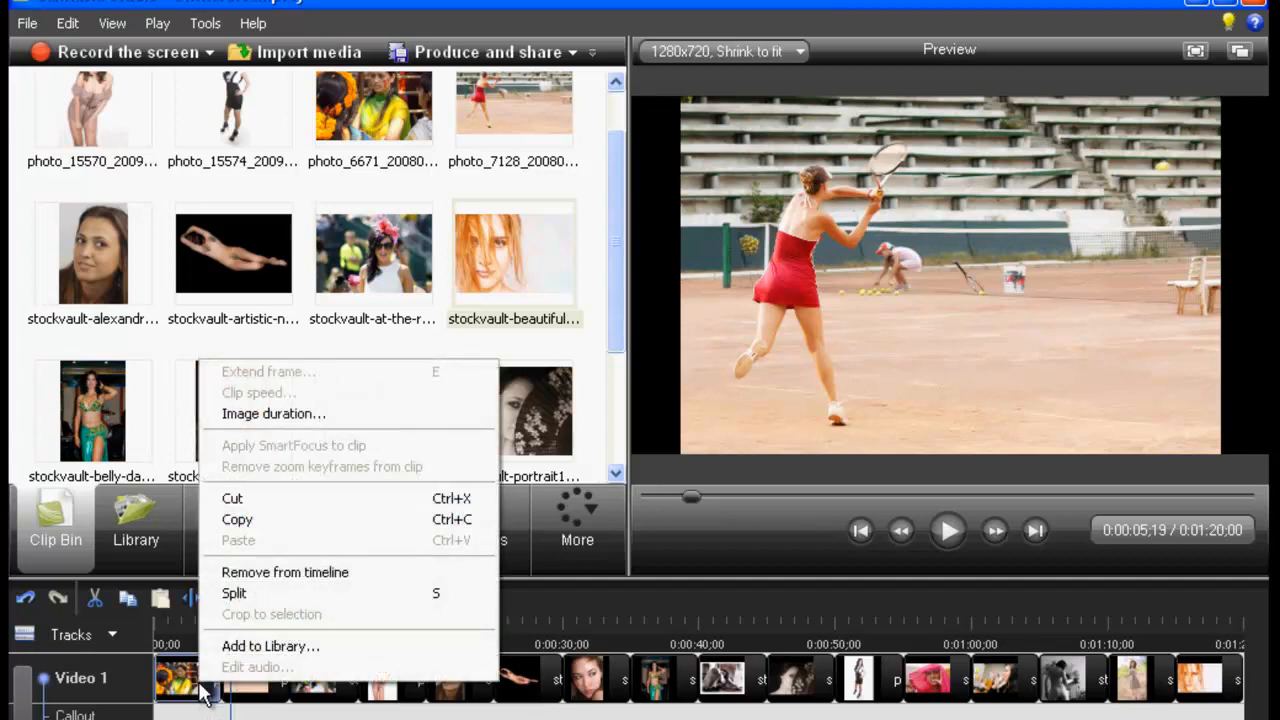
{"action": "left_click", "coordinate": [305, 420]}
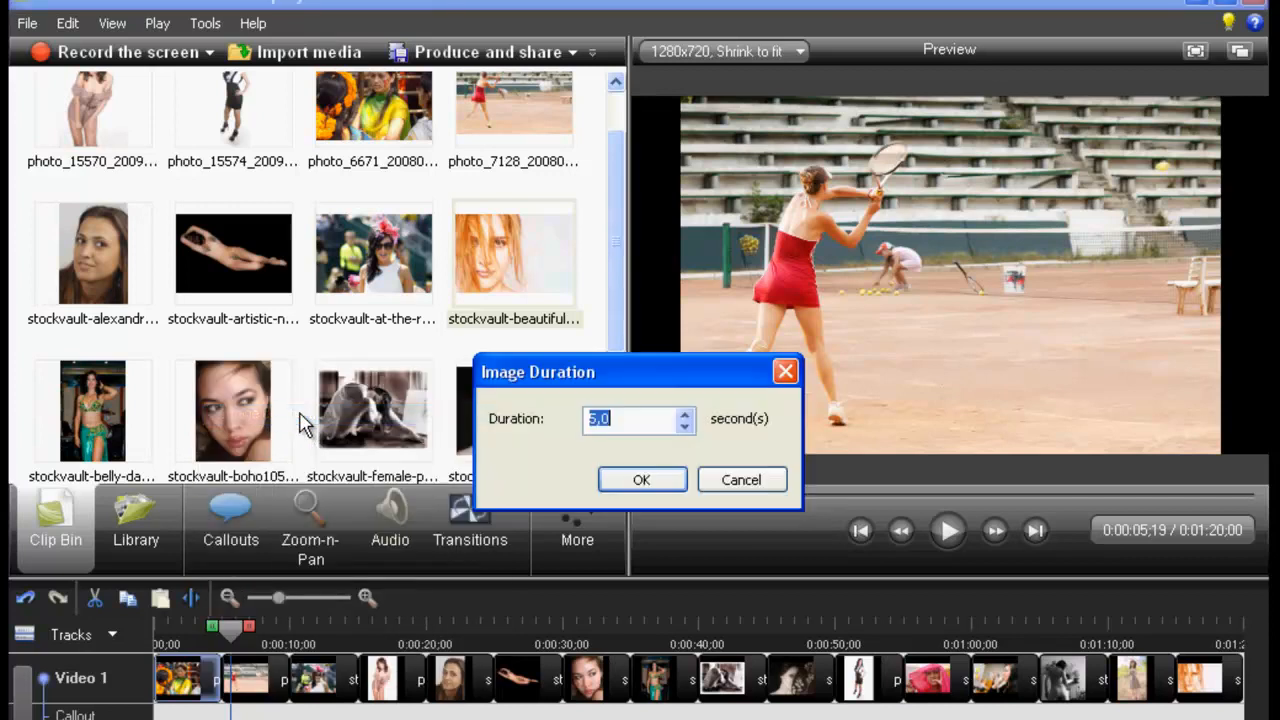
{"action": "left_click", "coordinate": [609, 420]}
{"action": "left_click_drag", "start_coordinate": [609, 420], "coordinate": [571, 420]}
{"action": "type", "text": "2"}
{"action": "left_click", "coordinate": [674, 480]}
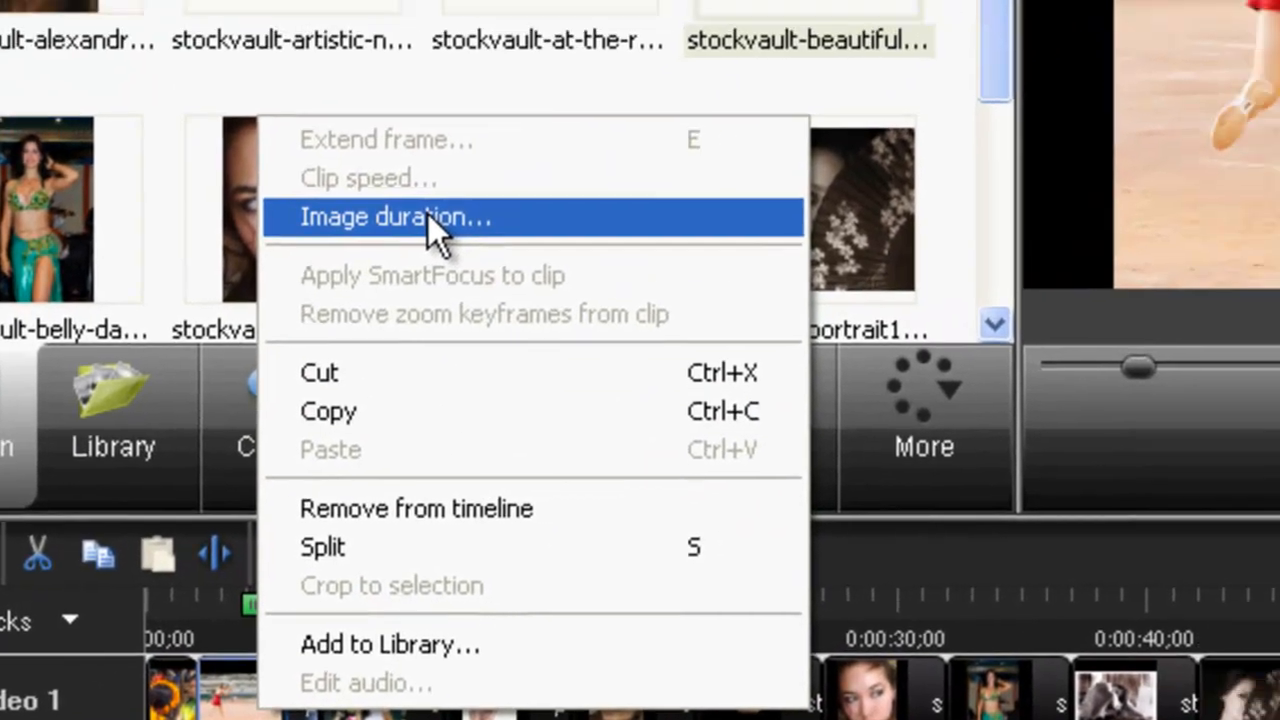
Set the image duration of the second clip, the tennis photo photo_7128_20080824.jpg, to 2 seconds.
{"action": "left_click", "coordinate": [578, 160]}
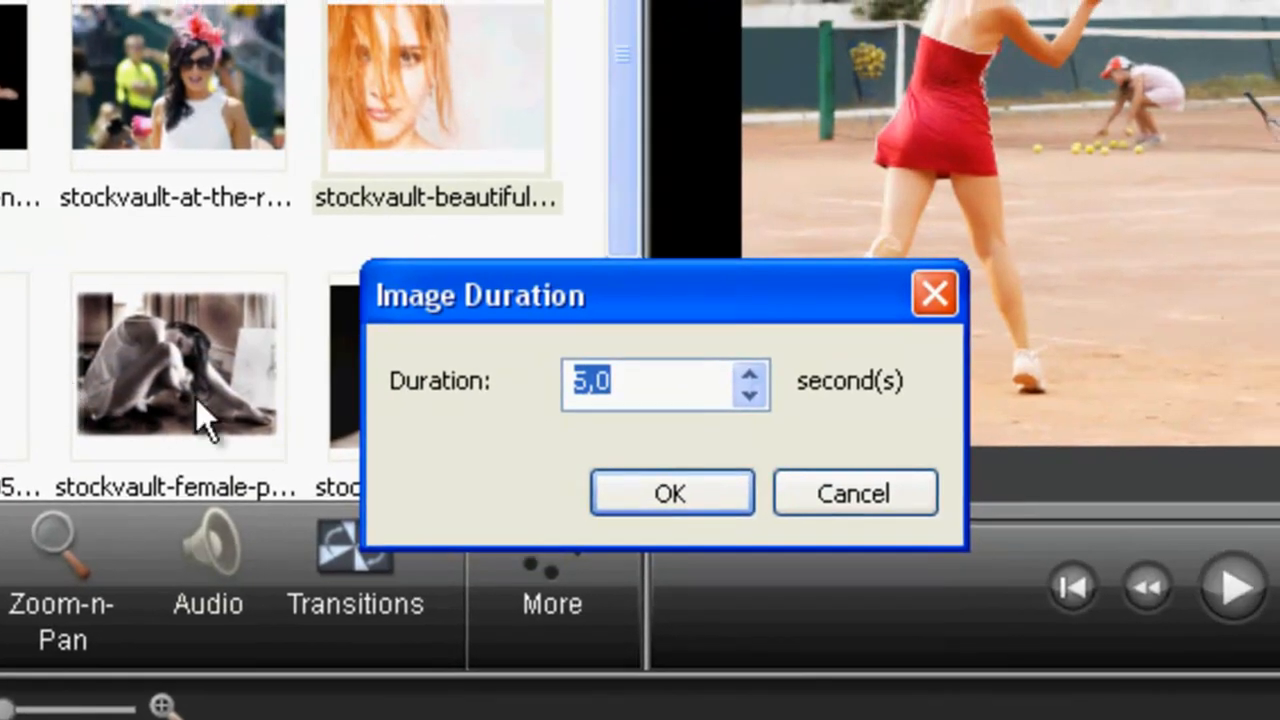
{"action": "left_click", "coordinate": [646, 391]}
{"action": "left_click_drag", "start_coordinate": [646, 391], "coordinate": [543, 373]}
{"action": "type", "text": "2"}
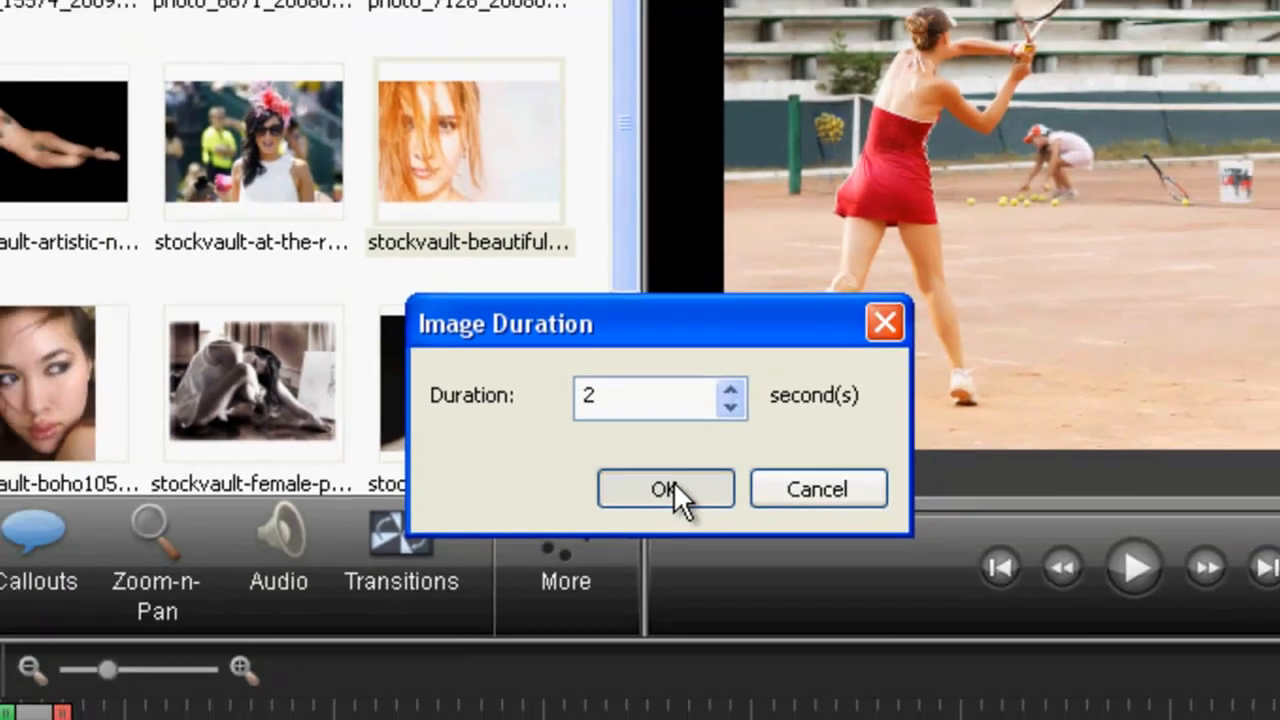
{"action": "left_click", "coordinate": [677, 496]}
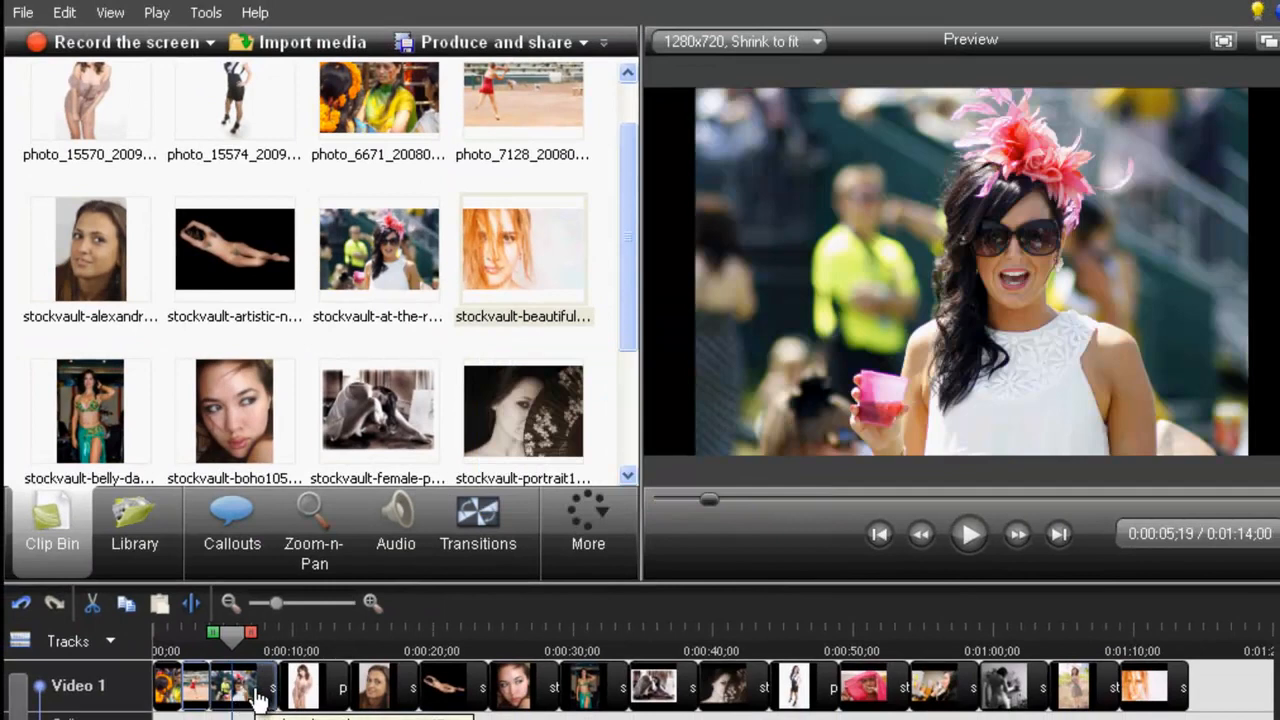
Set the image duration of the third clip, the stockvault-at-the-races photo, to 2 seconds.
{"action": "right_click", "coordinate": [256, 690]}
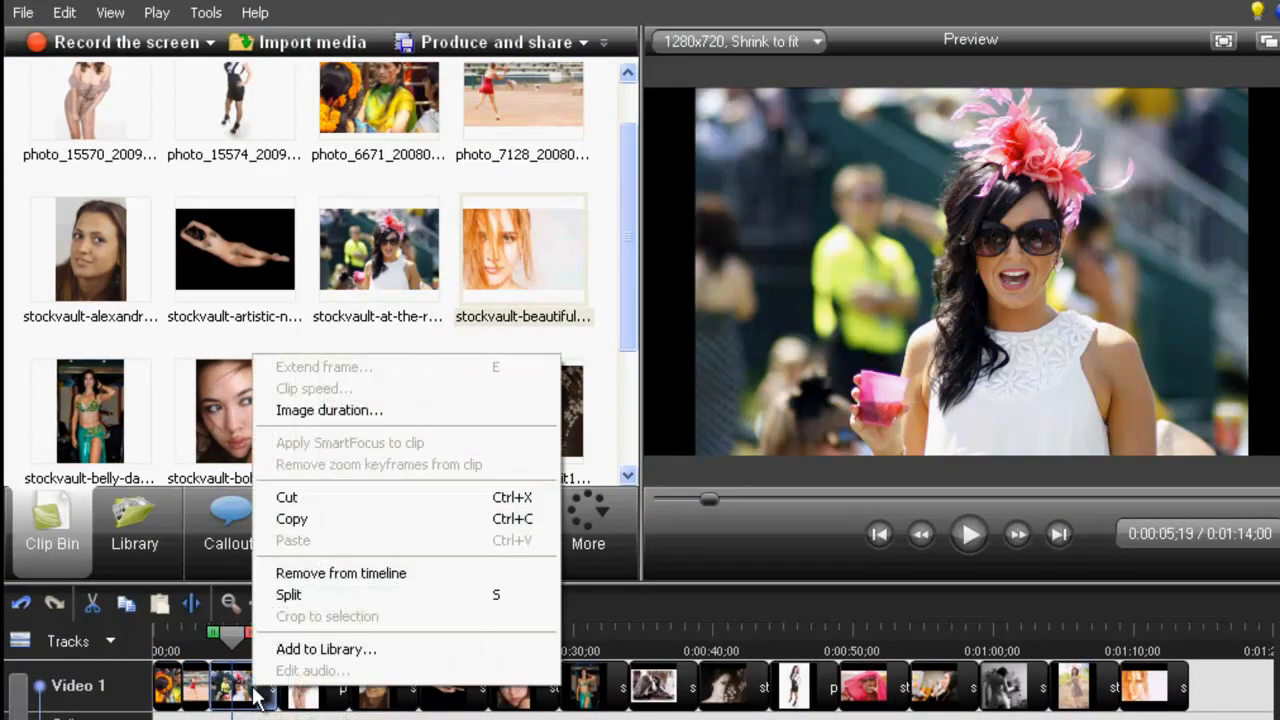
{"action": "left_click", "coordinate": [372, 421]}
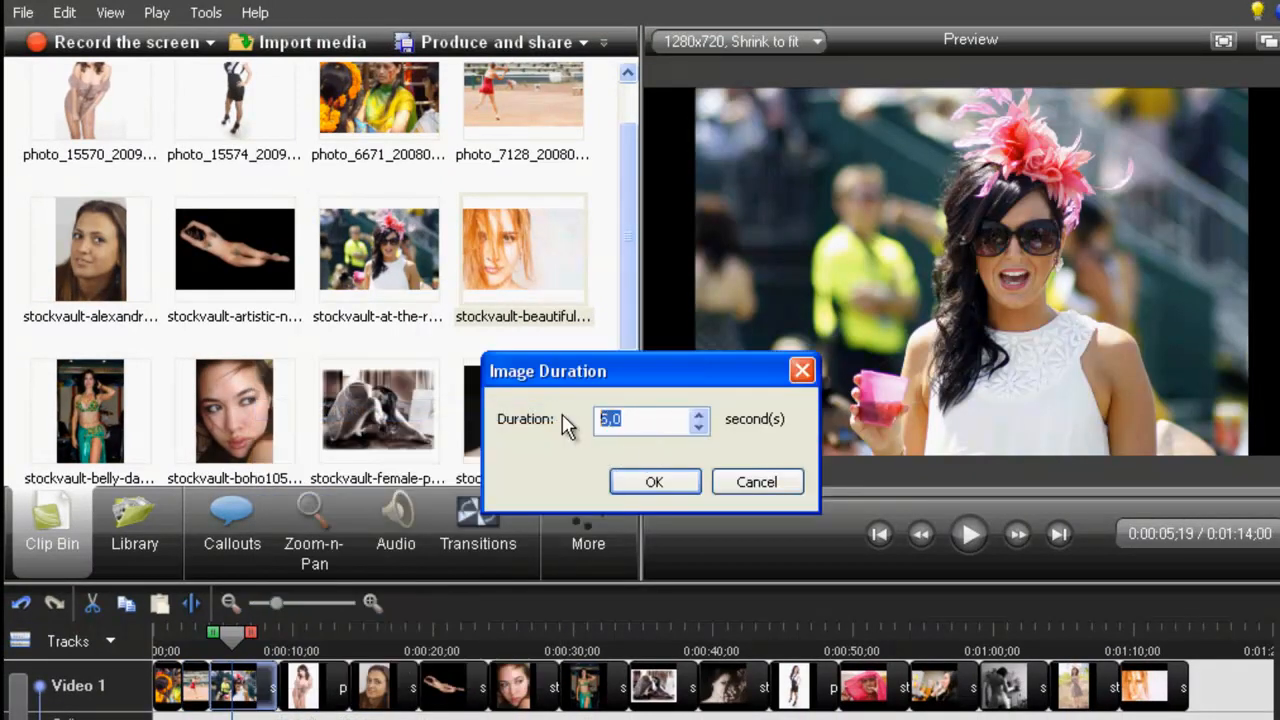
{"action": "type", "text": "2"}
{"action": "left_click", "coordinate": [622, 482]}
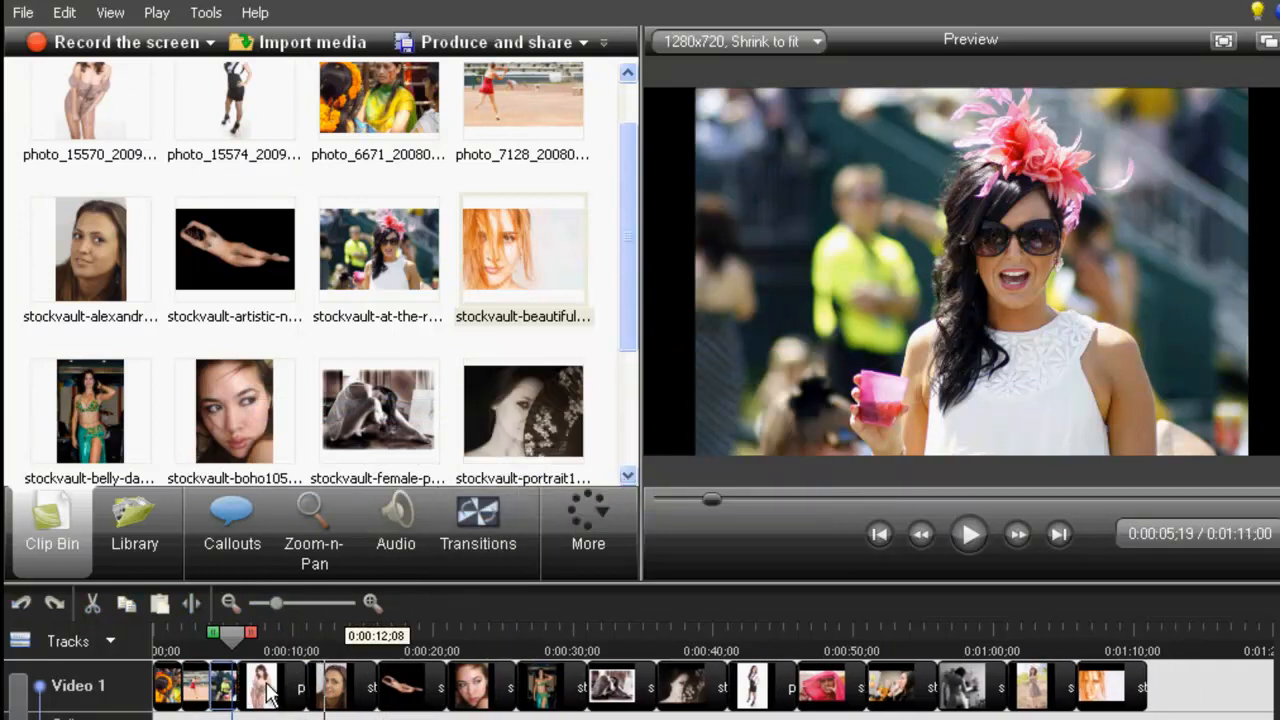
Set the image duration of the fourth clip, the photo_15570_20091124 picture, to 2 seconds.
{"action": "right_click", "coordinate": [266, 690]}
{"action": "left_click", "coordinate": [368, 404]}
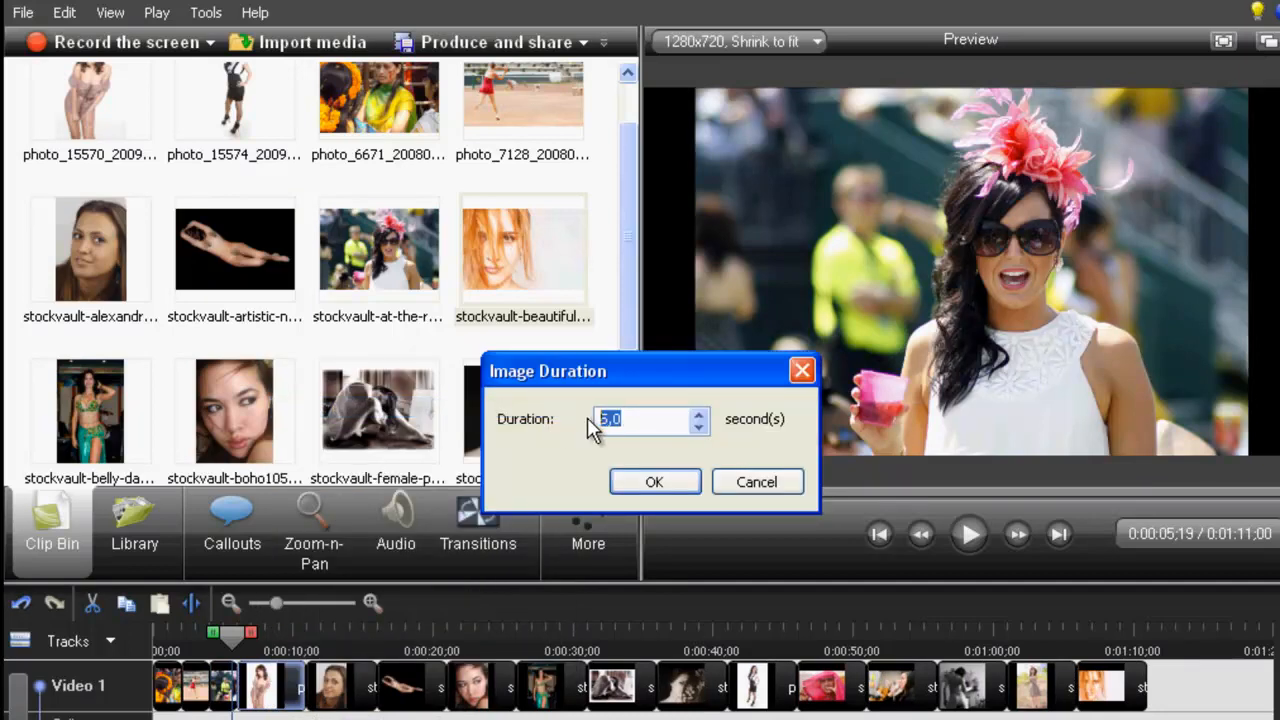
{"action": "type", "text": "2"}
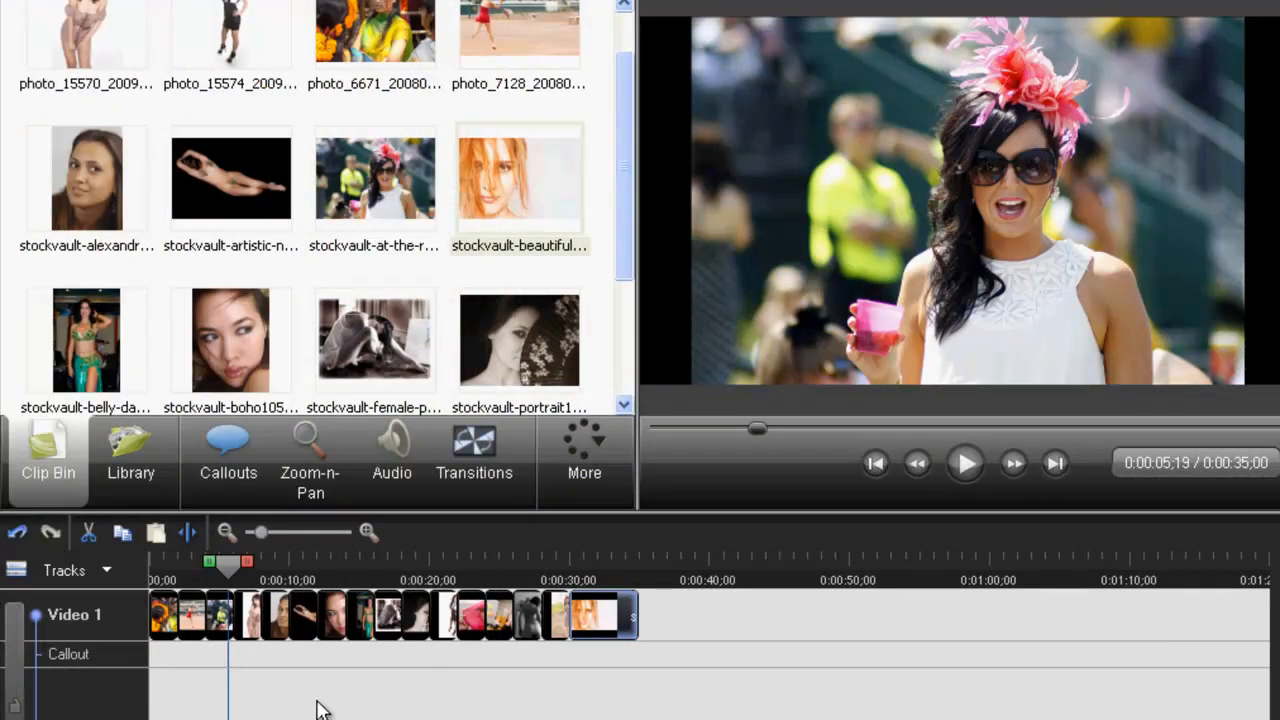
Insert the Target Blue Titre title clip from the library's Target Blue folder at the start of the Video 1 track.
{"action": "left_click_drag", "start_coordinate": [232, 568], "coordinate": [130, 571]}
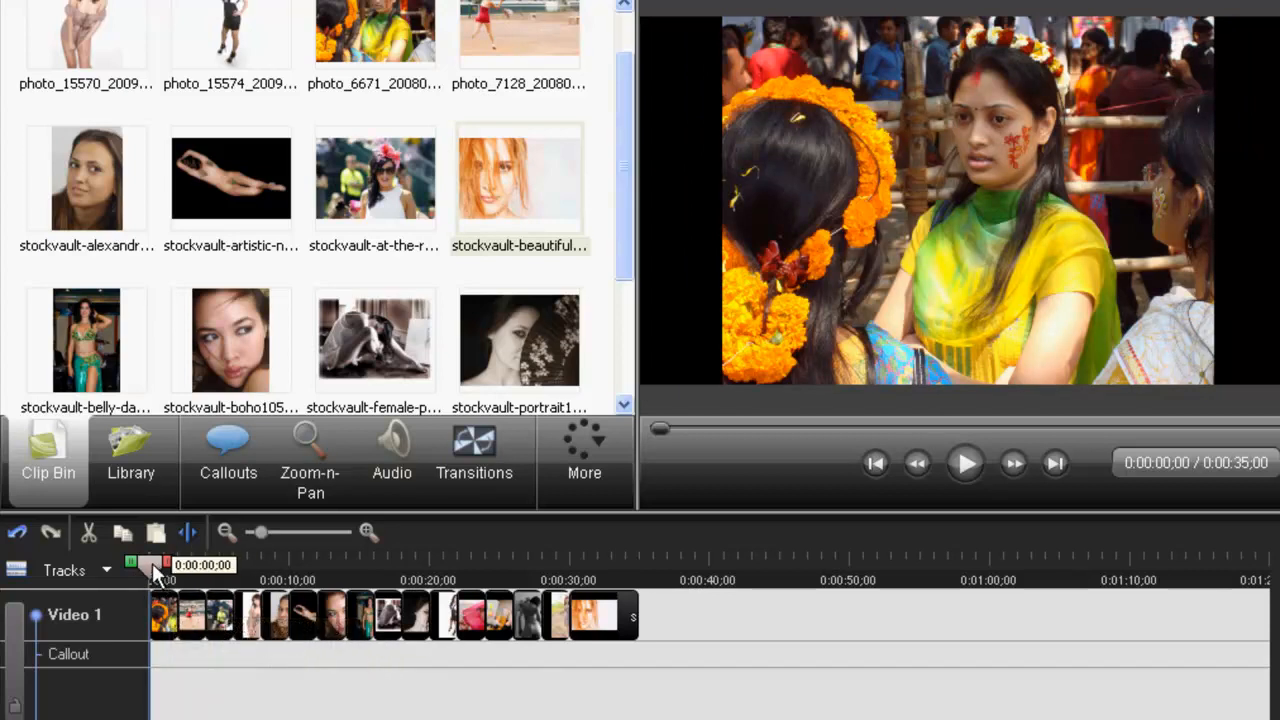
{"action": "left_click", "coordinate": [135, 476]}
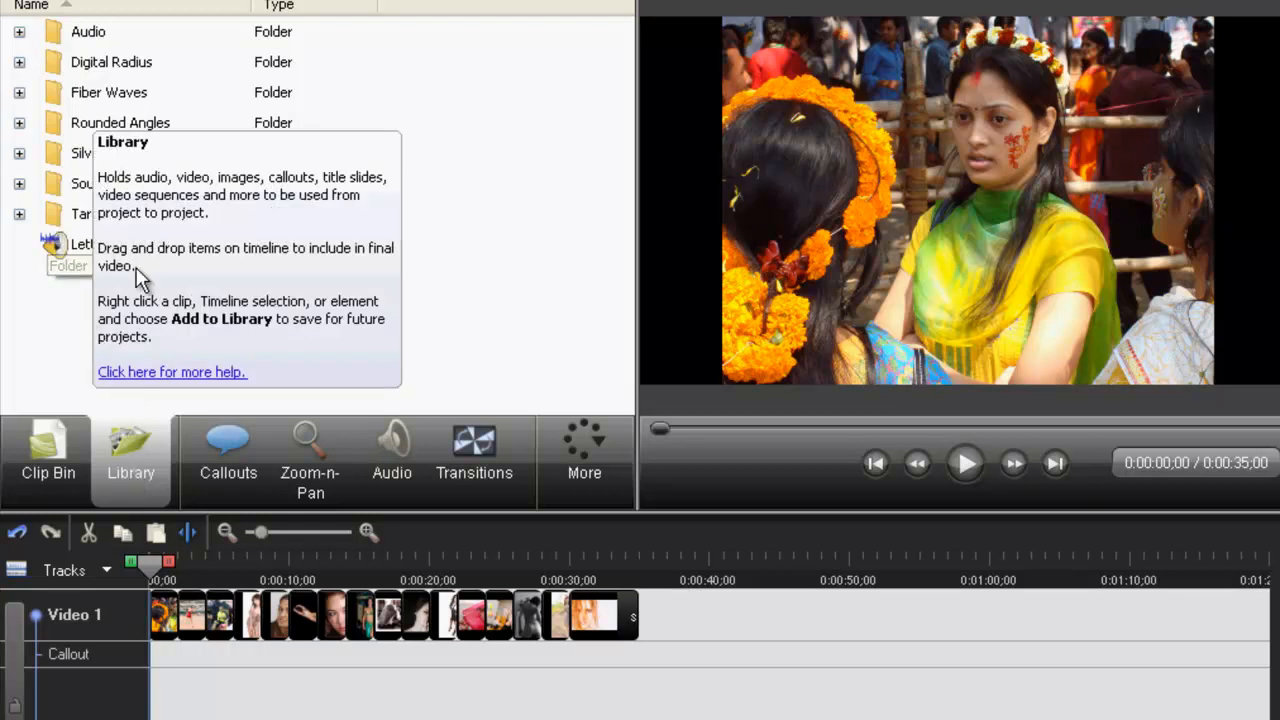
{"action": "left_click", "coordinate": [19, 215]}
{"action": "scroll", "coordinate": [629, 277], "scroll_direction": "down", "scroll_amount": 1}
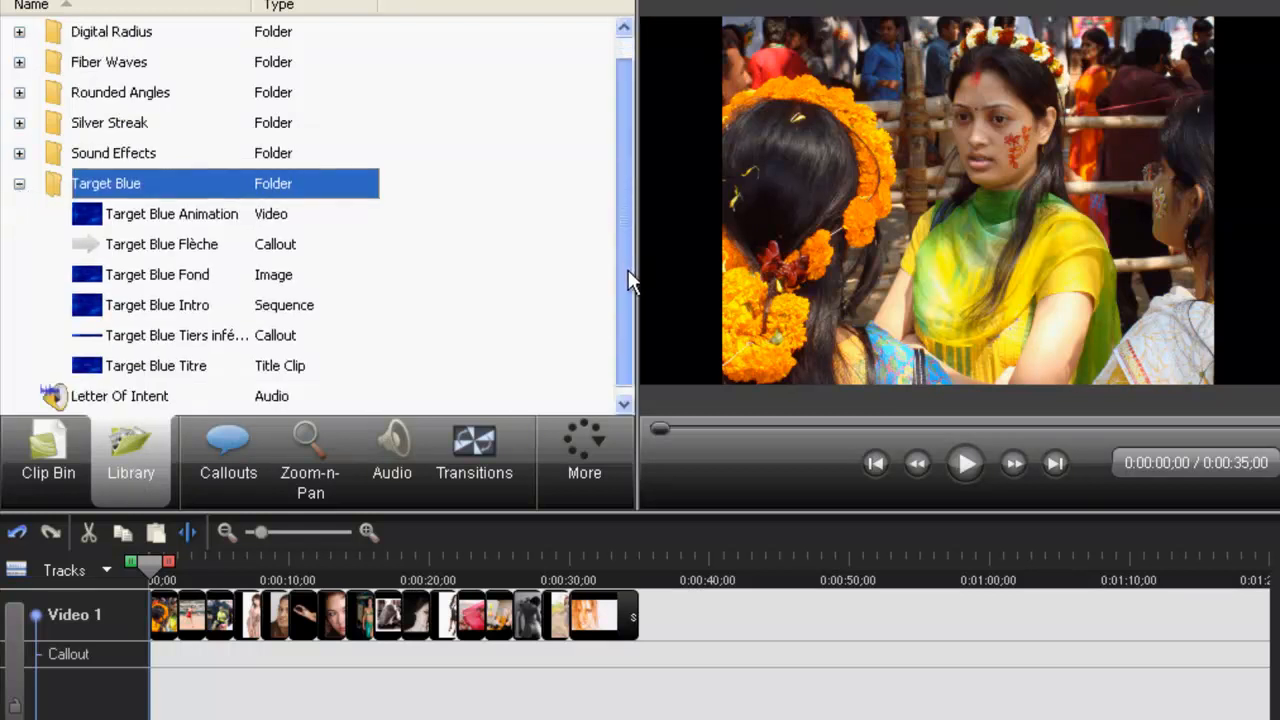
{"action": "left_click_drag", "start_coordinate": [137, 369], "coordinate": [154, 617]}
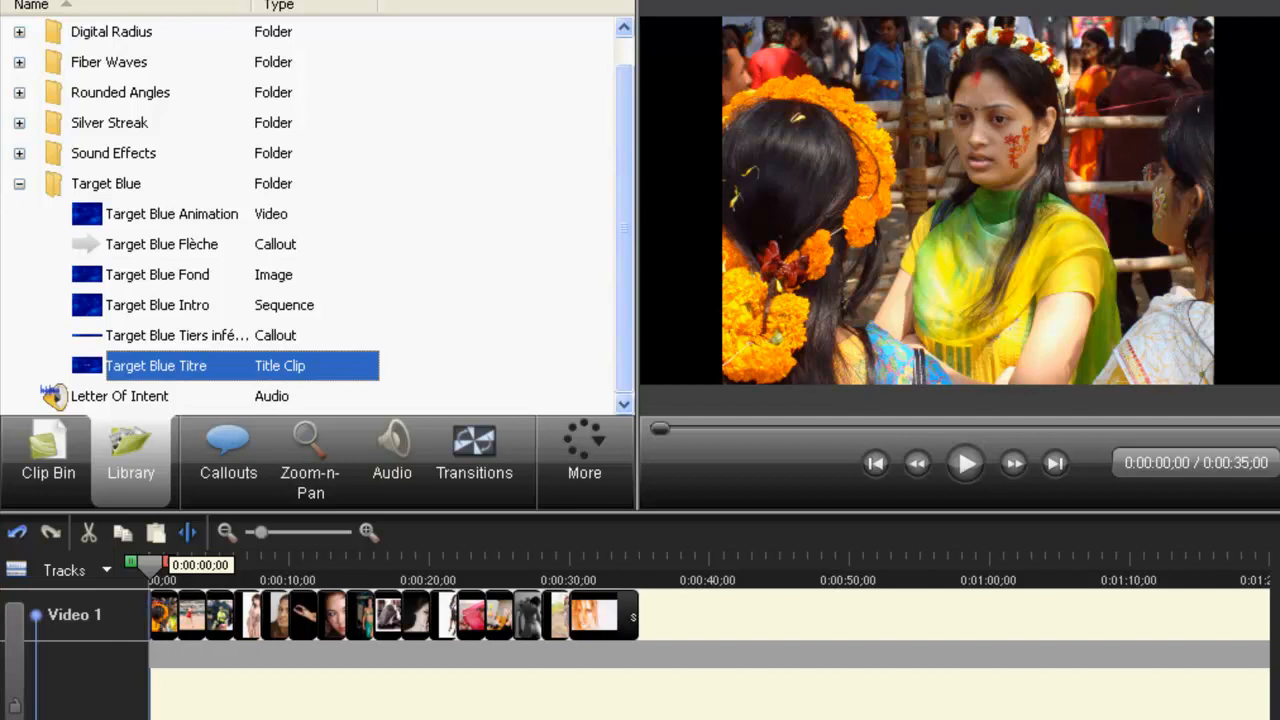
Save the project as femmes in the MONTAGE WOMAN folder, replacing the existing file.
{"action": "key", "text": "alt+f"}
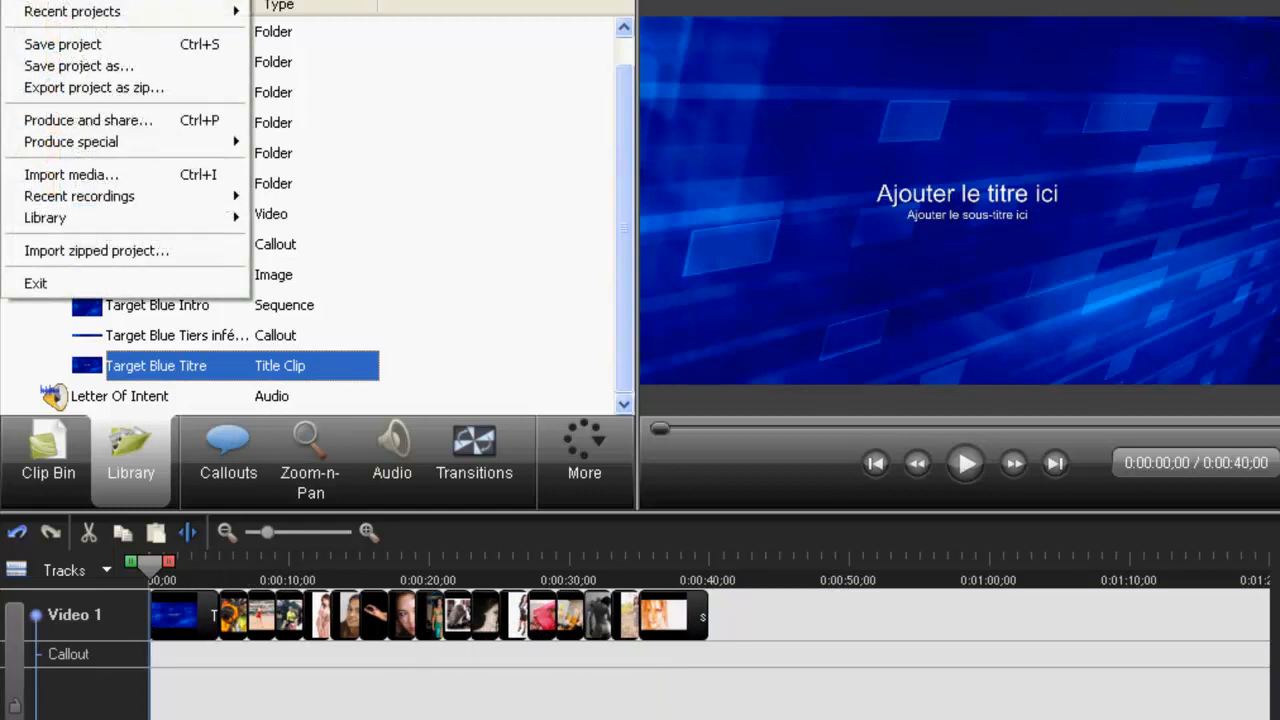
{"action": "left_click", "coordinate": [60, 65]}
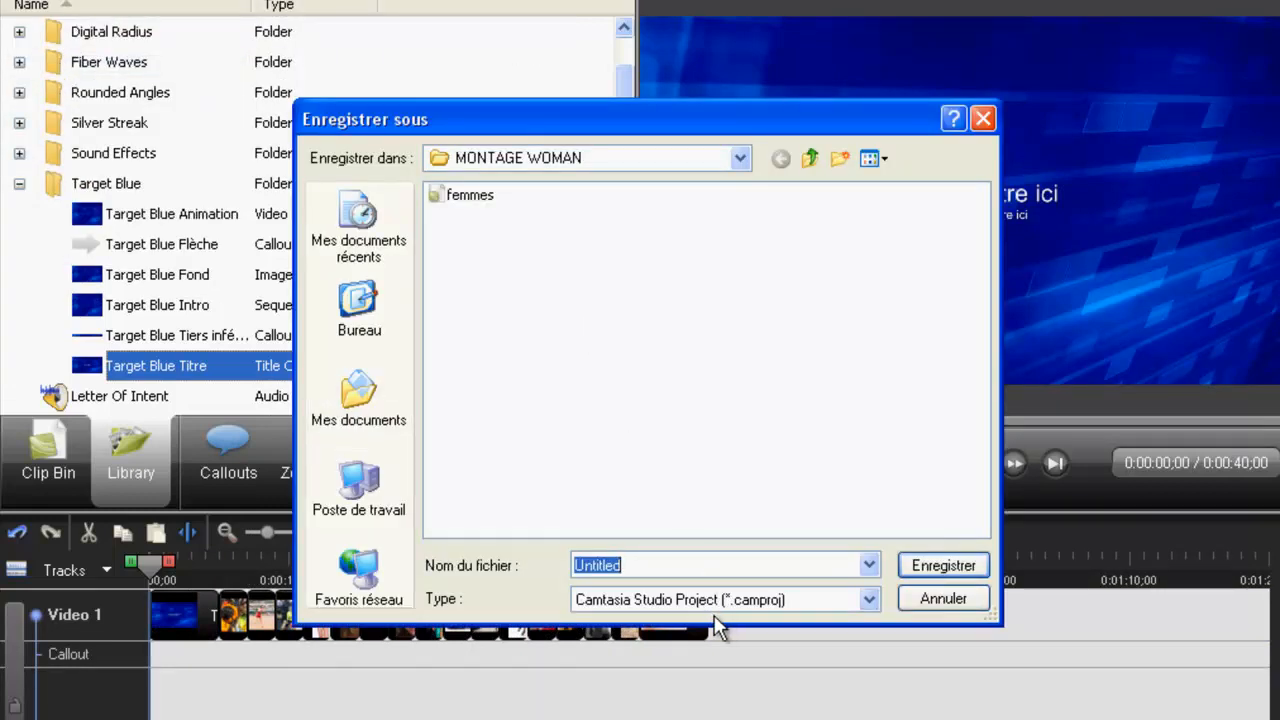
{"action": "left_click", "coordinate": [470, 198]}
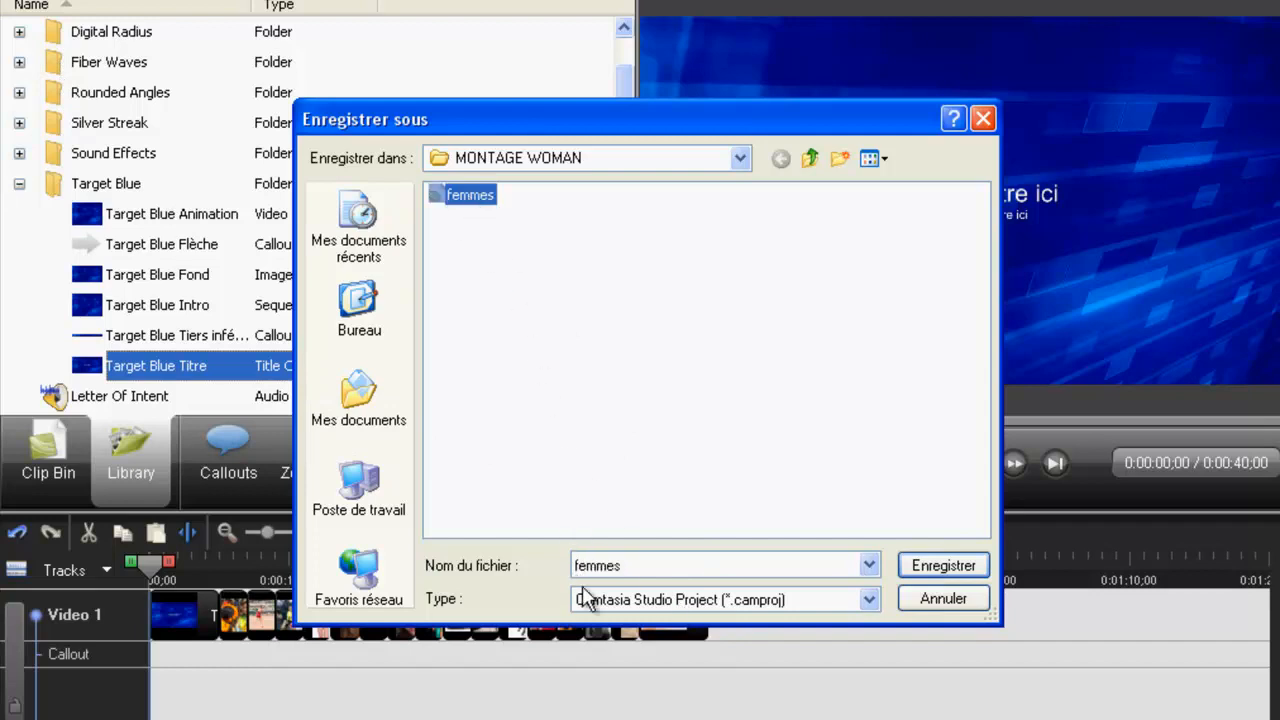
{"action": "left_click", "coordinate": [966, 566]}
{"action": "left_click", "coordinate": [588, 405]}
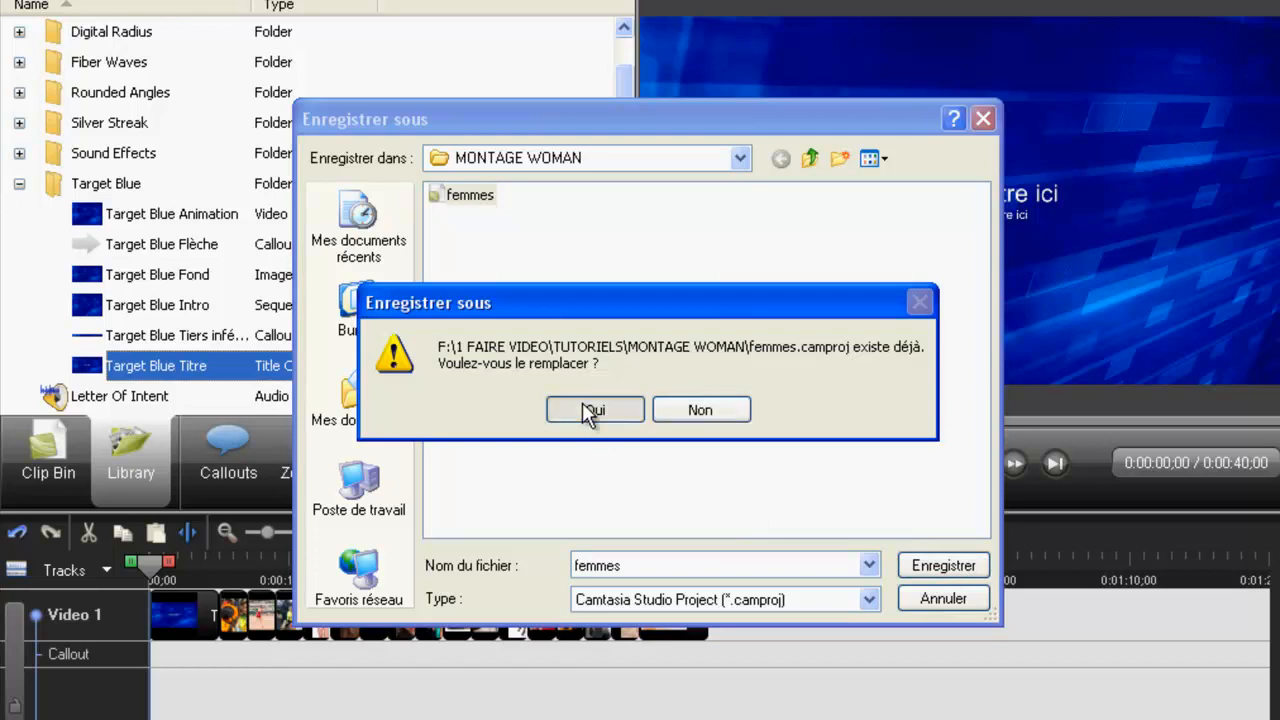
{"action": "left_click", "coordinate": [795, 418]}
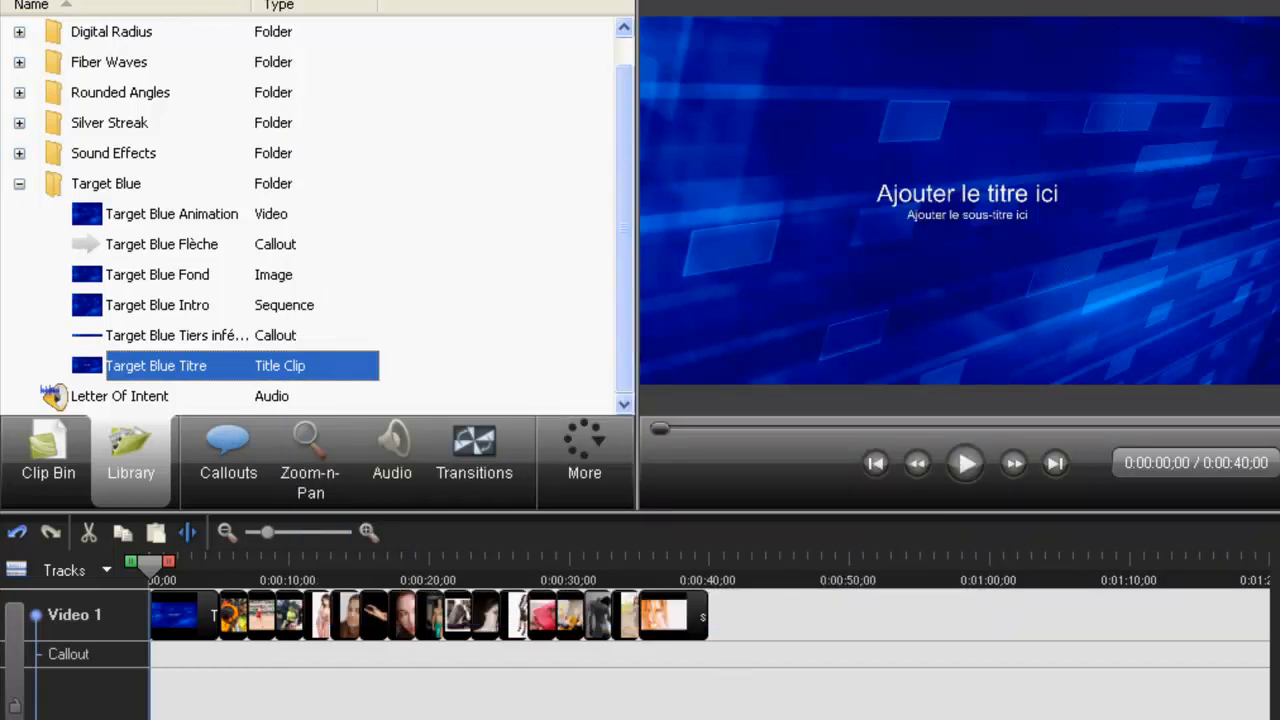
Set the title duration of the opening Target Blue title clip to 4 seconds.
{"action": "right_click", "coordinate": [177, 625]}
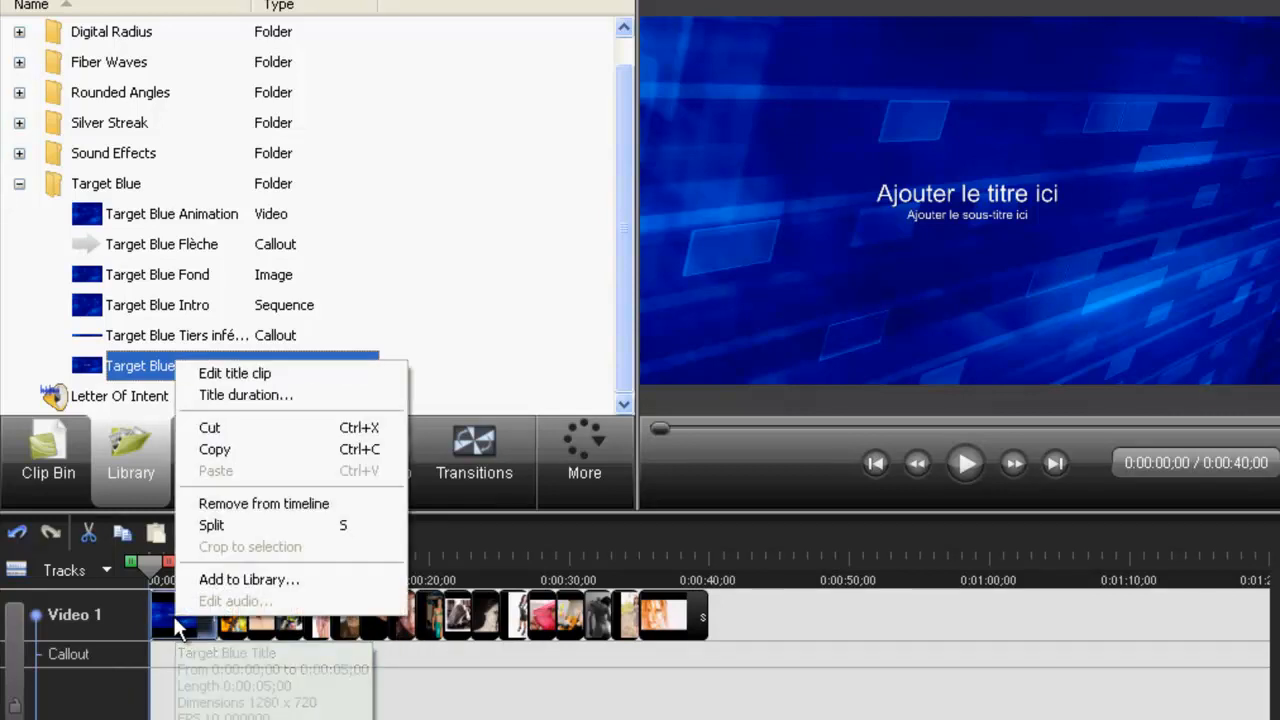
{"action": "left_click", "coordinate": [234, 393]}
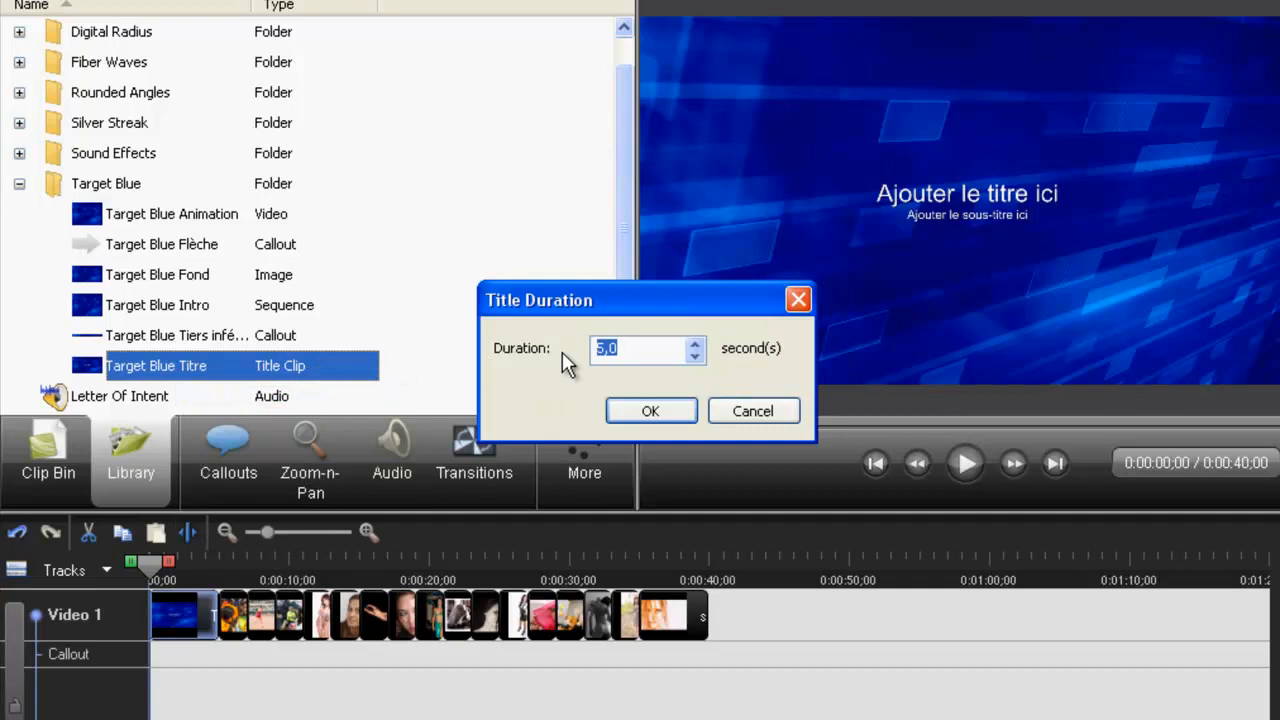
{"action": "type", "text": "4"}
{"action": "left_click", "coordinate": [629, 409]}
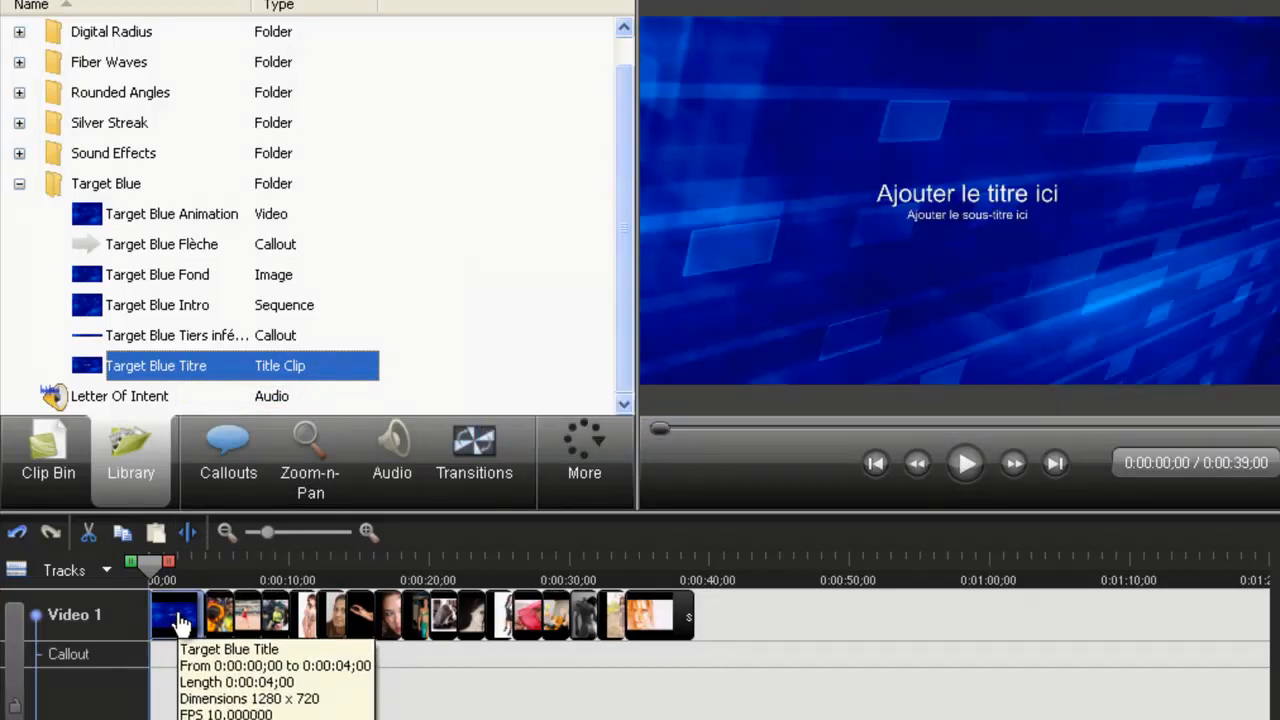
Replace the opening title clip's placeholder title and subtitle text with "Femmes".
{"action": "left_click", "coordinate": [178, 622]}
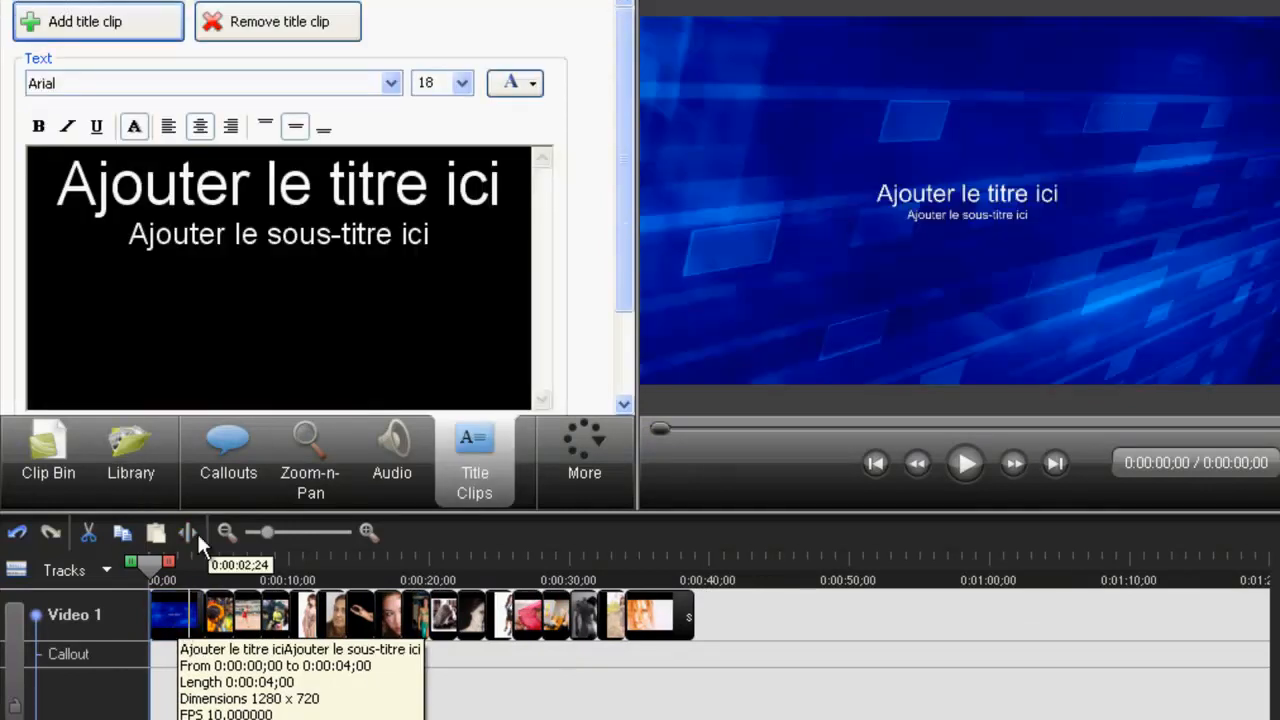
{"action": "left_click_drag", "start_coordinate": [449, 234], "coordinate": [5, 148]}
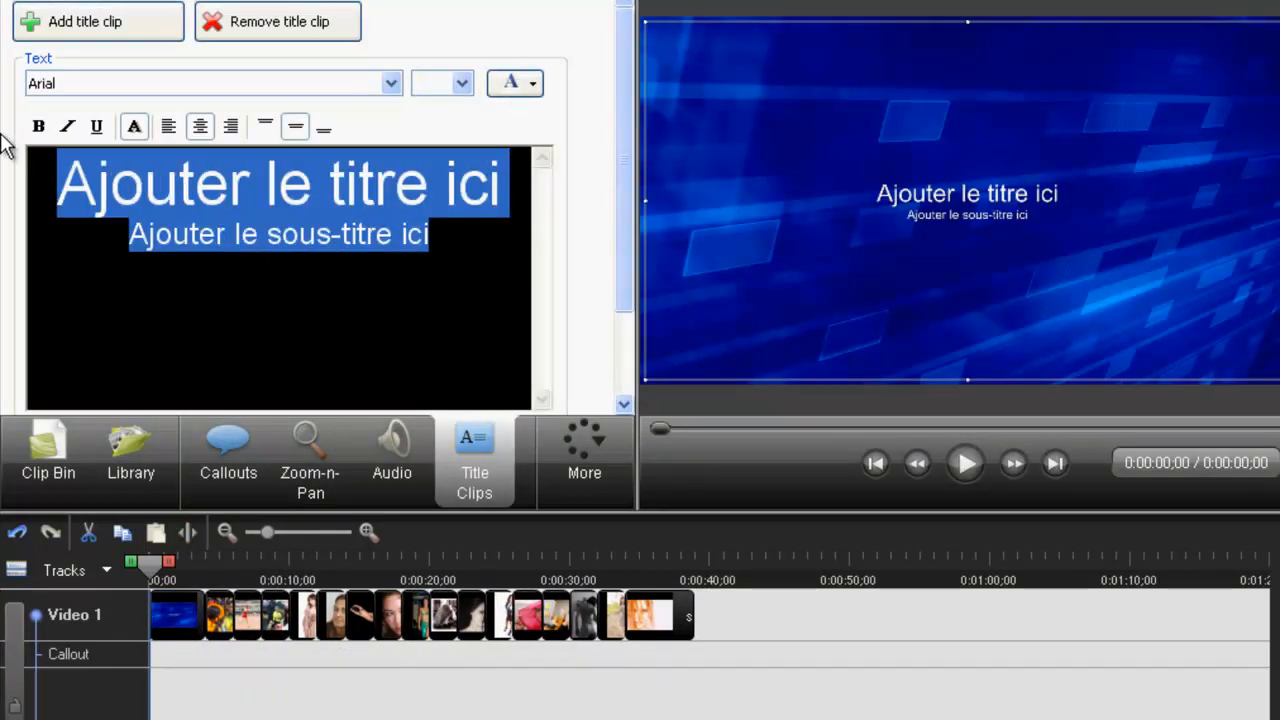
{"action": "type", "text": "Femm"}
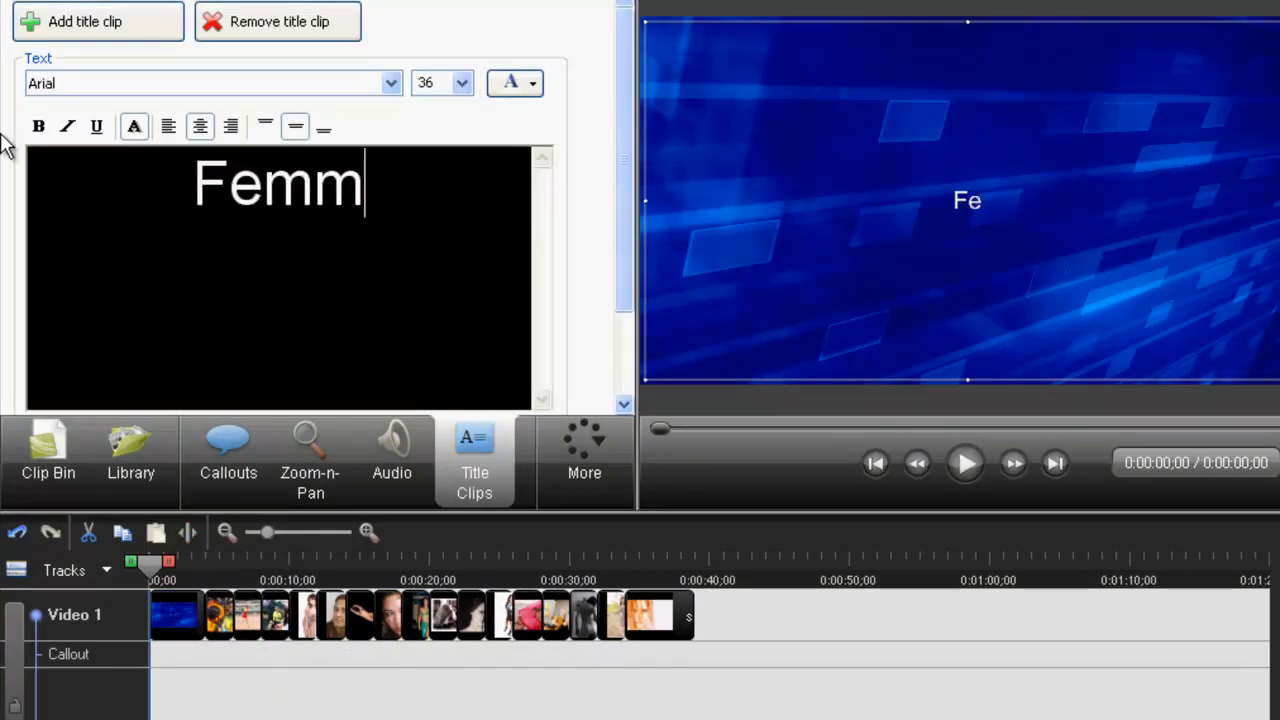
{"action": "type", "text": "es"}
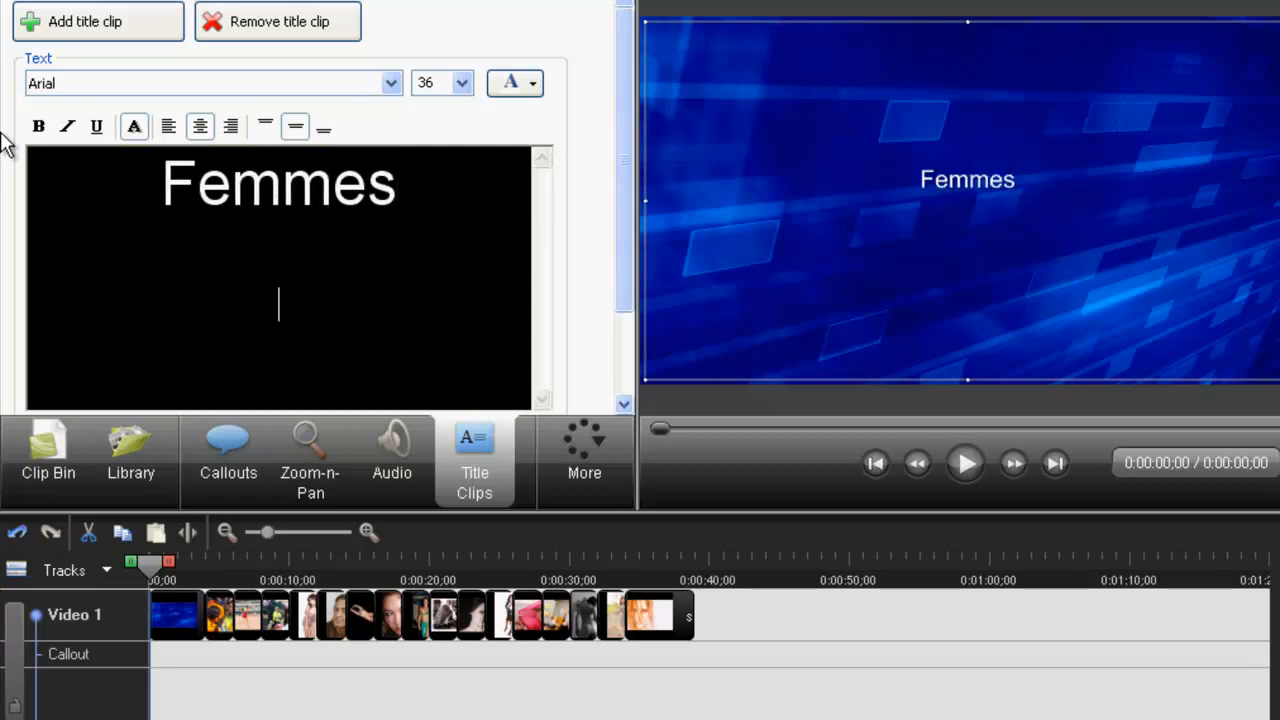
{"action": "type", "text": "Présent"}
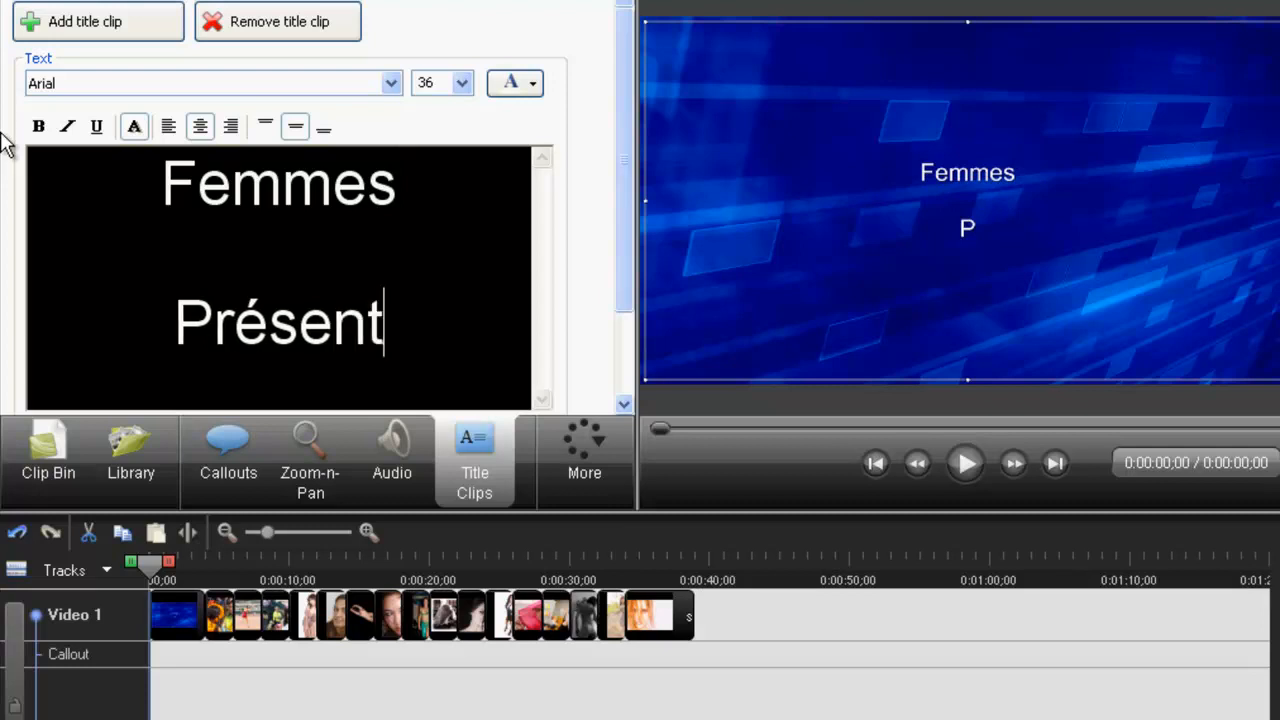
{"action": "type", "text": "é par"}
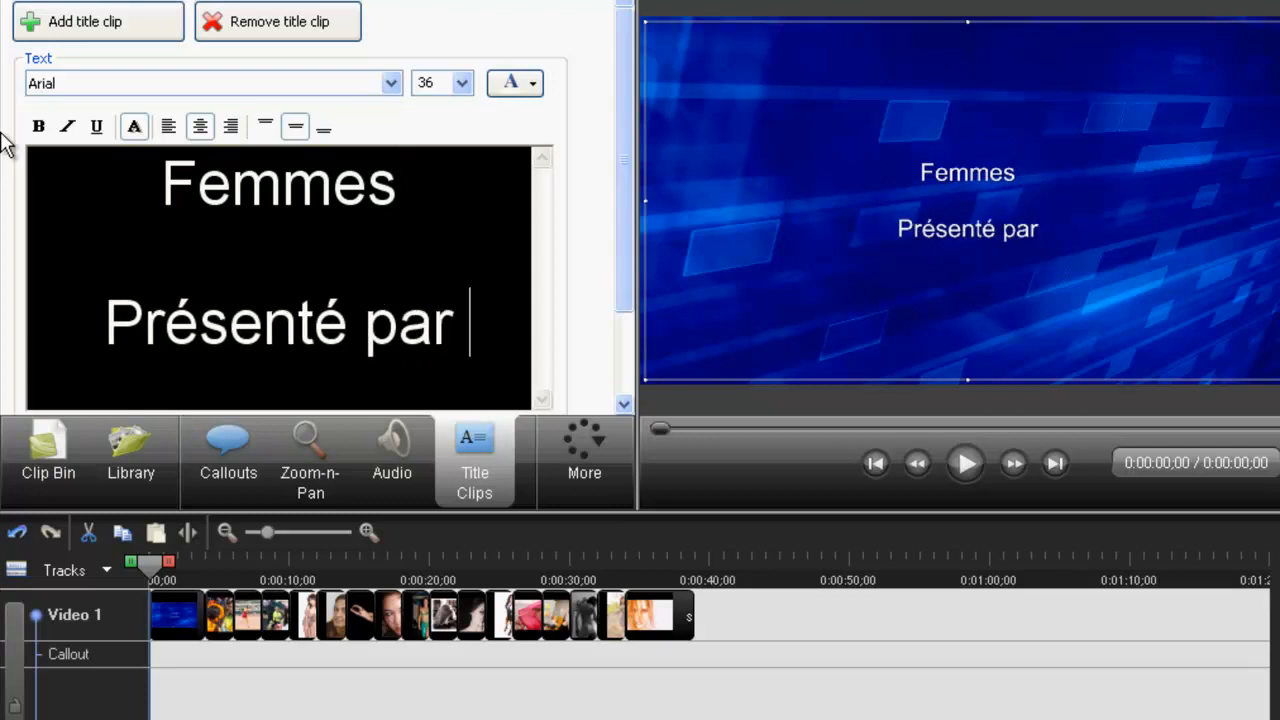
{"action": "type", "text": " www"}
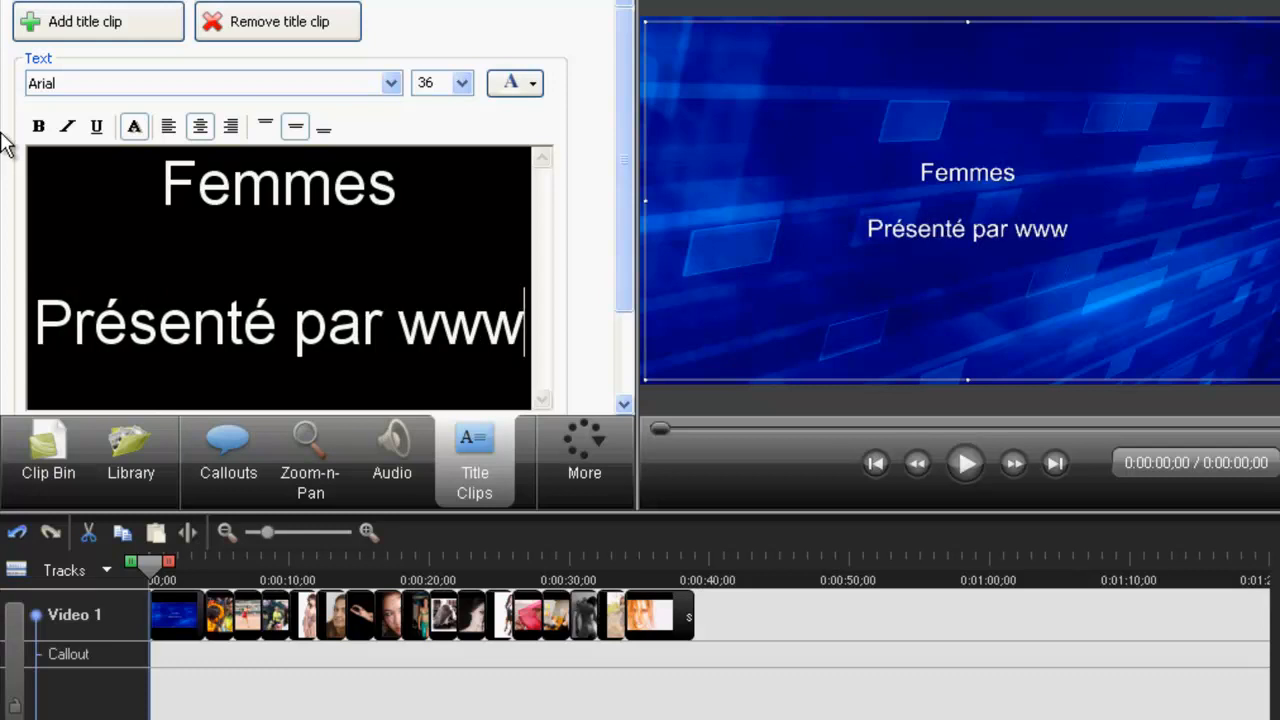
{"action": "type", "text": ".cr"}
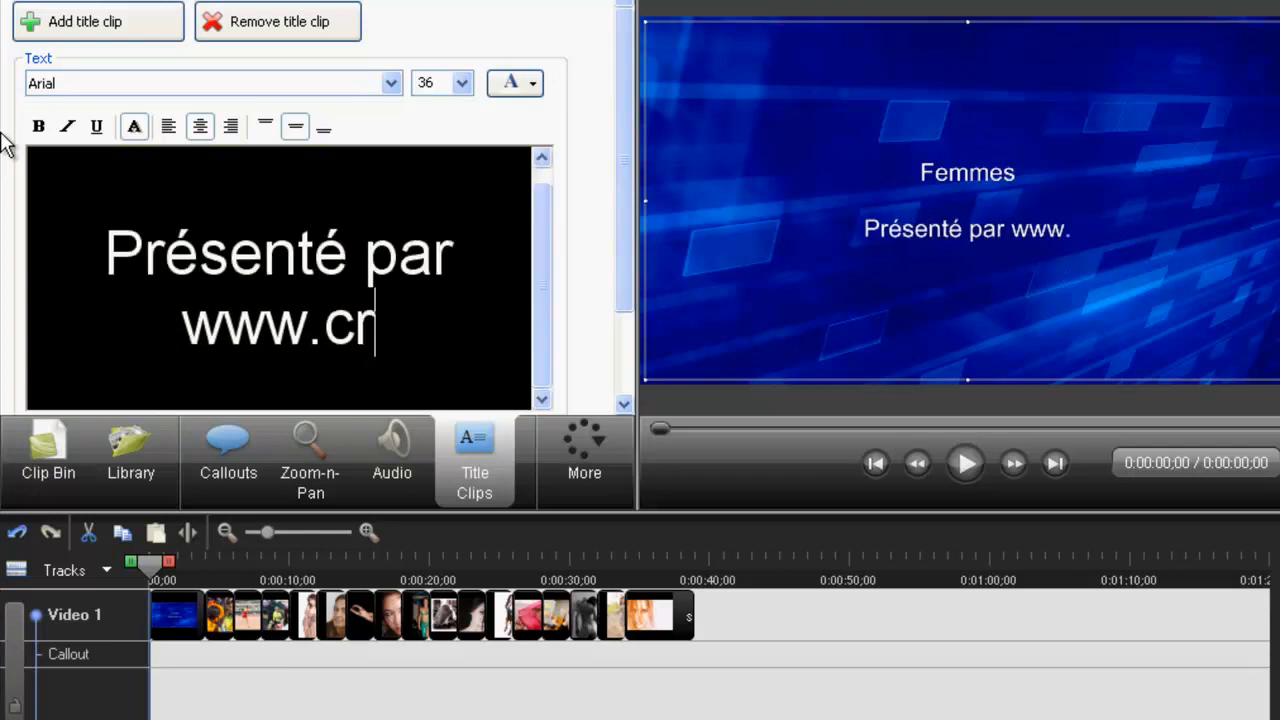
{"action": "type", "text": "eer-v"}
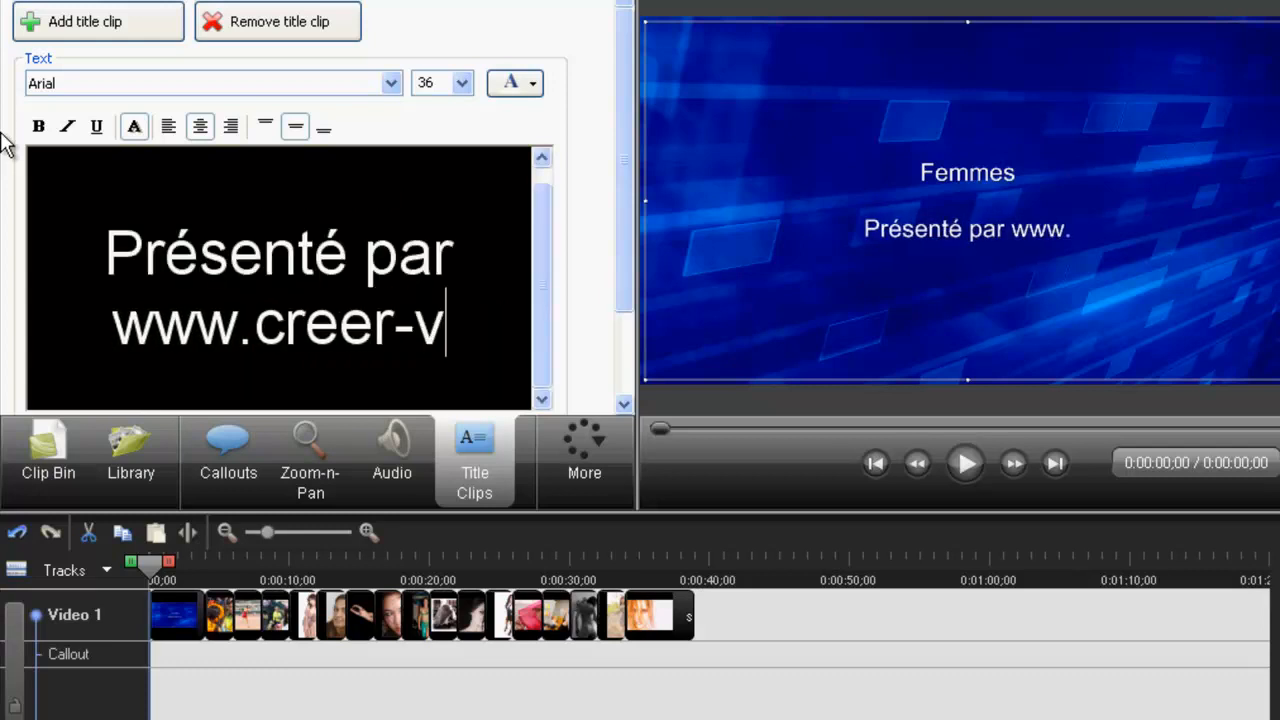
{"action": "type", "text": "ideo.com"}
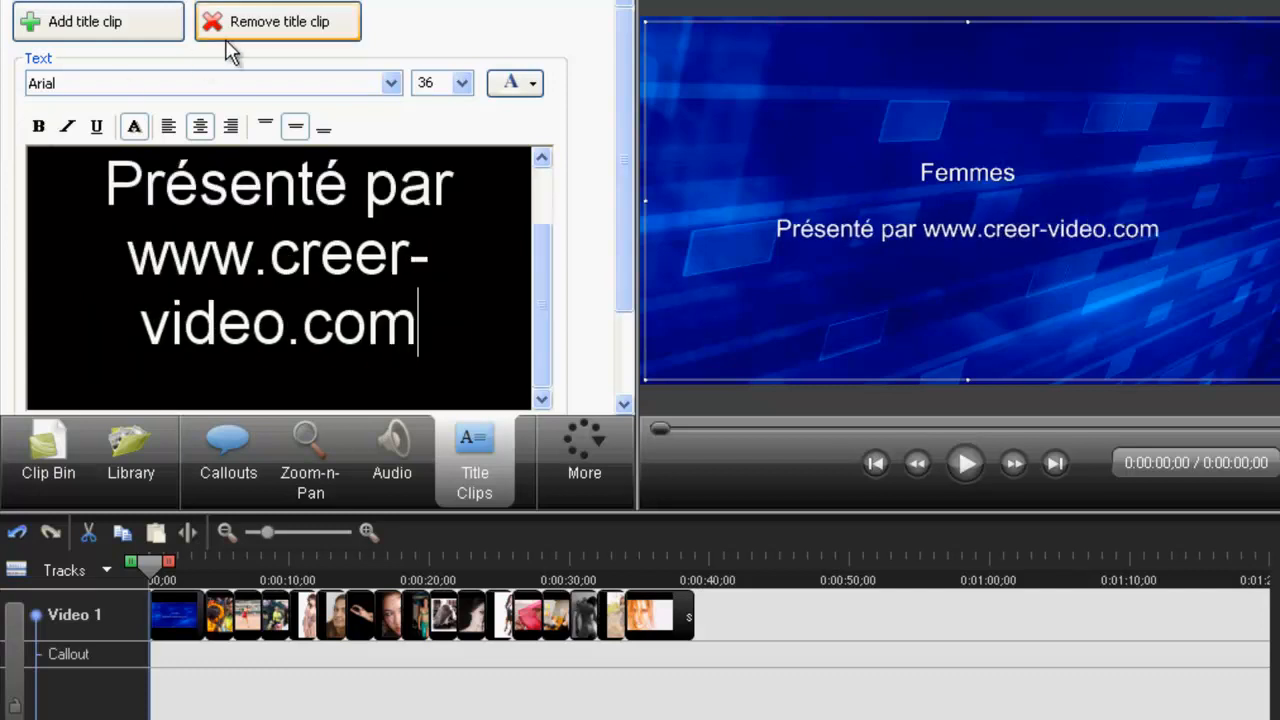
{"action": "left_click", "coordinate": [129, 255]}
{"action": "key", "text": "Return"}
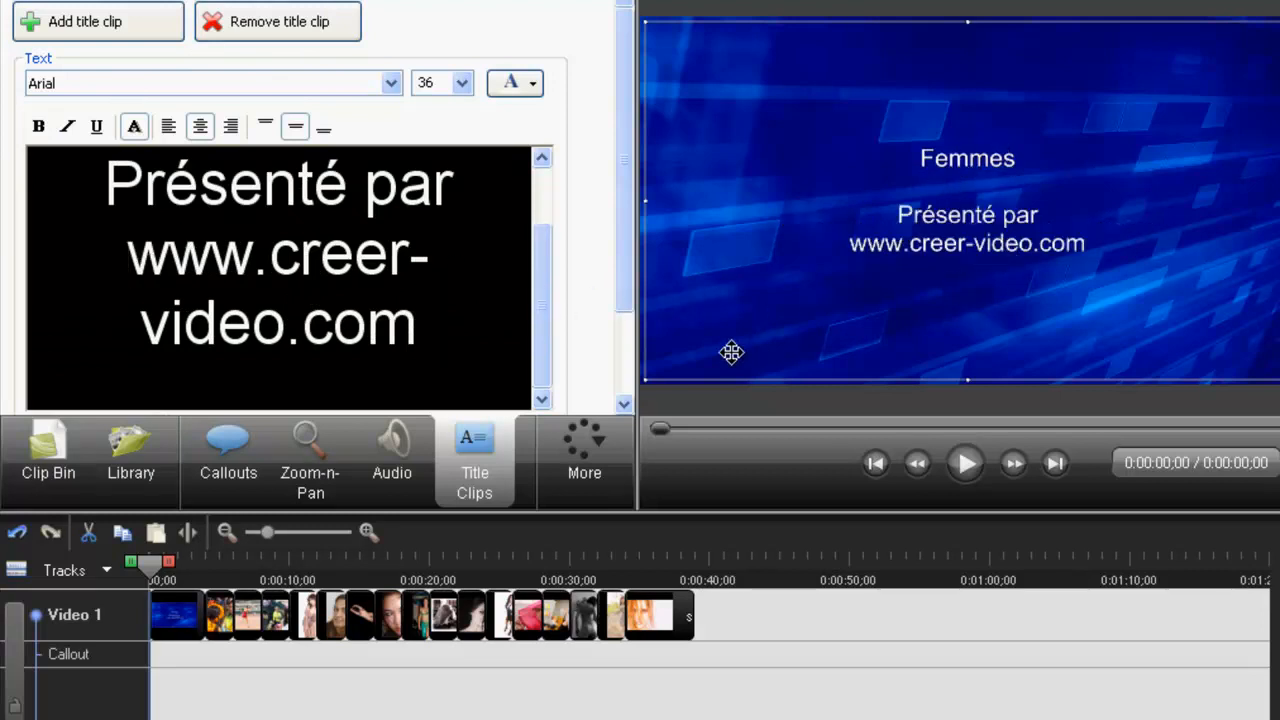
{"action": "left_click_drag", "start_coordinate": [131, 250], "coordinate": [419, 343]}
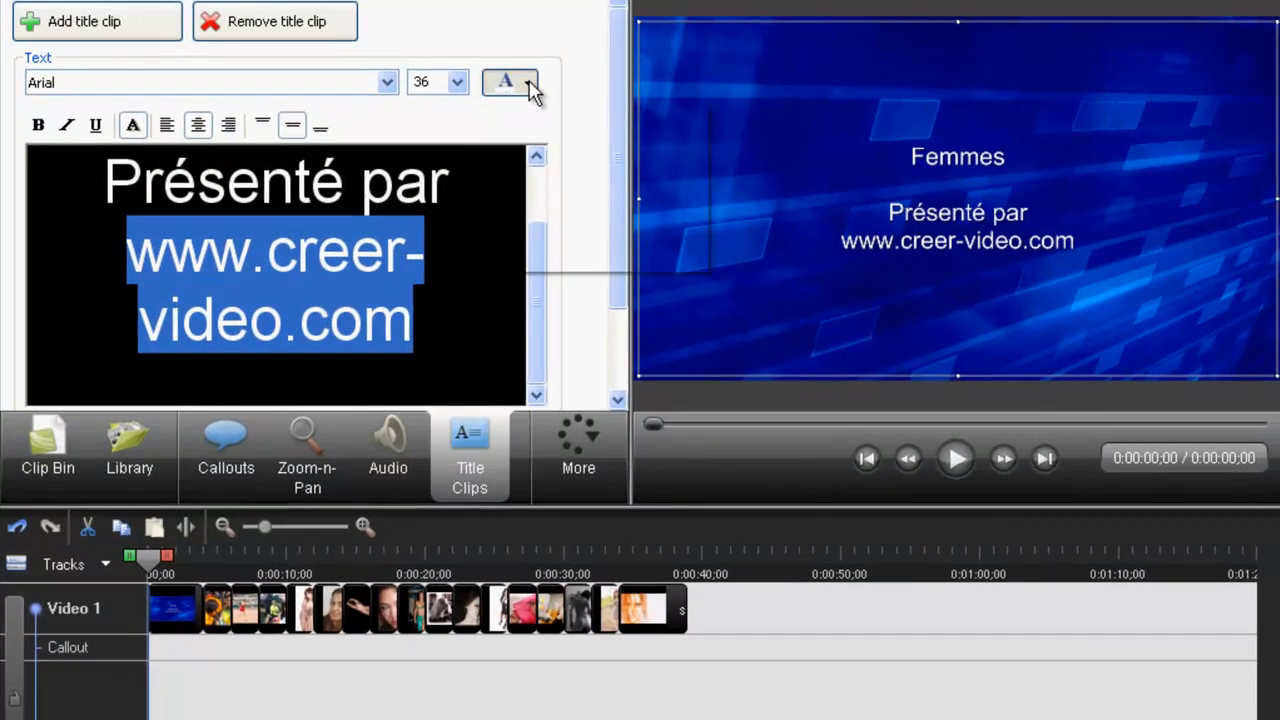
{"action": "left_click", "coordinate": [528, 84]}
{"action": "left_click", "coordinate": [692, 160]}
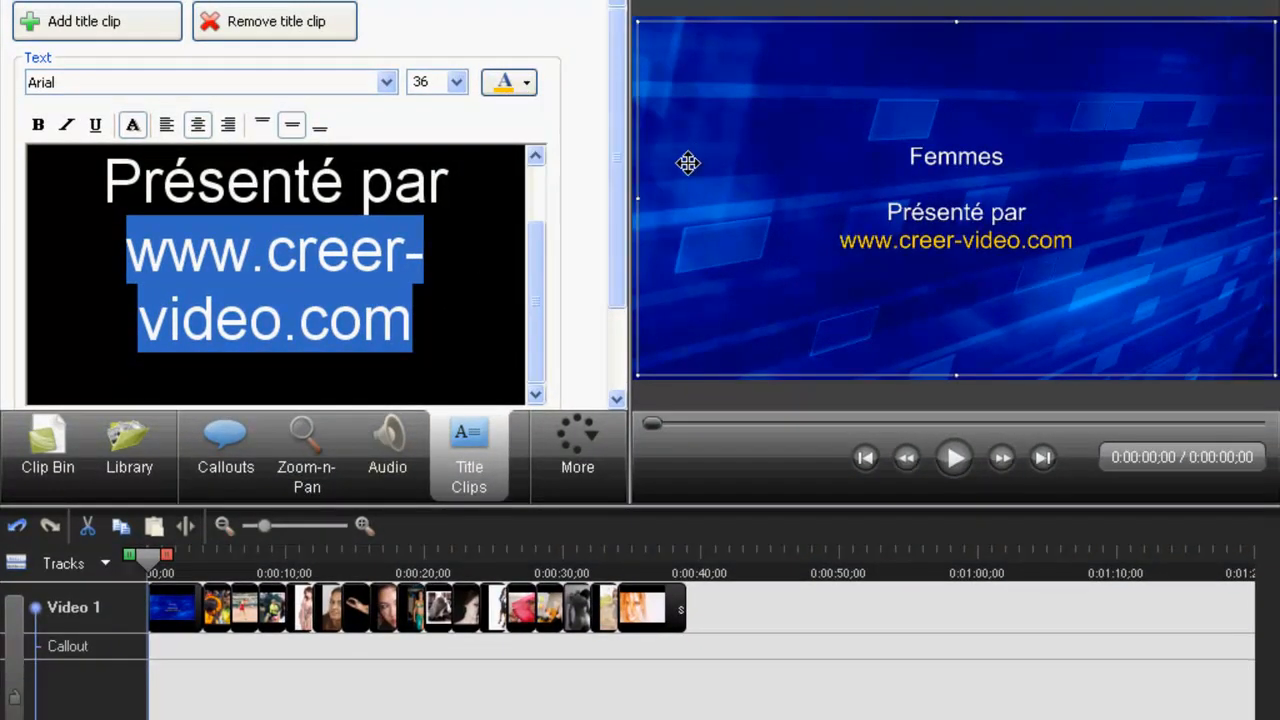
Set the font size of the word "Femmes" in the title clip to 72 and save the project.
{"action": "scroll", "coordinate": [539, 287], "scroll_direction": "up", "scroll_amount": 3}
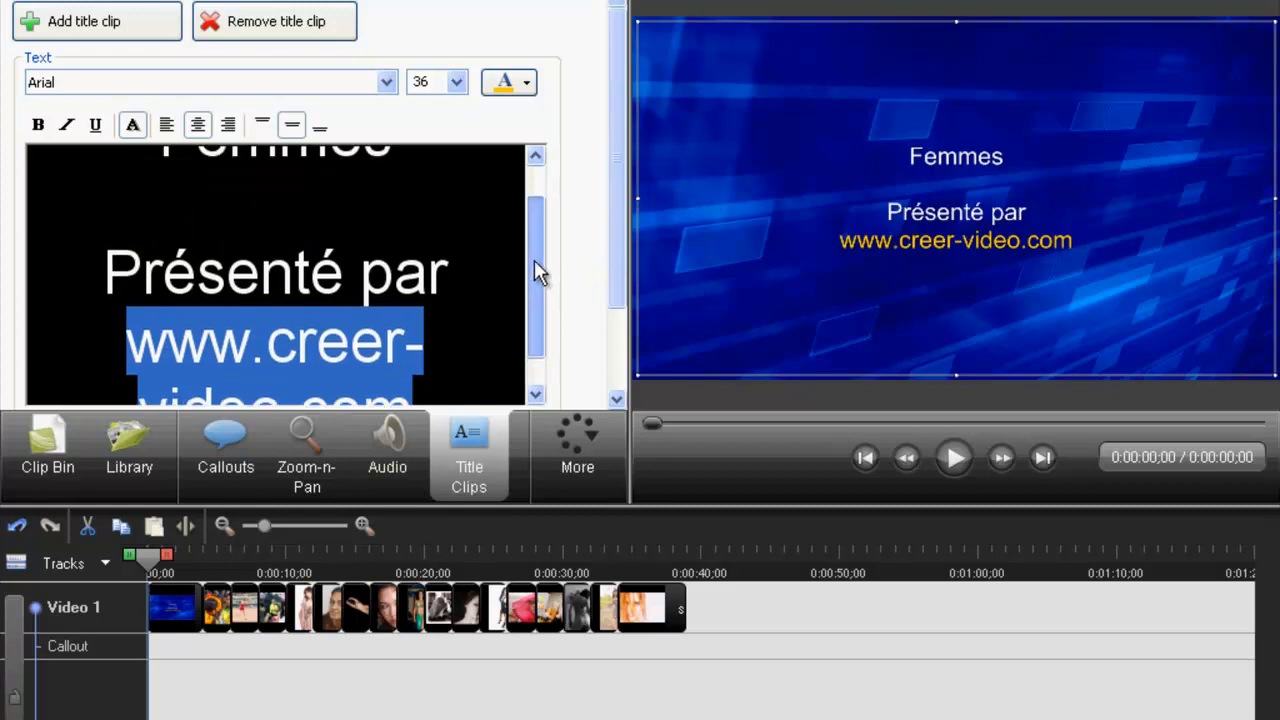
{"action": "left_click_drag", "start_coordinate": [452, 190], "coordinate": [118, 156]}
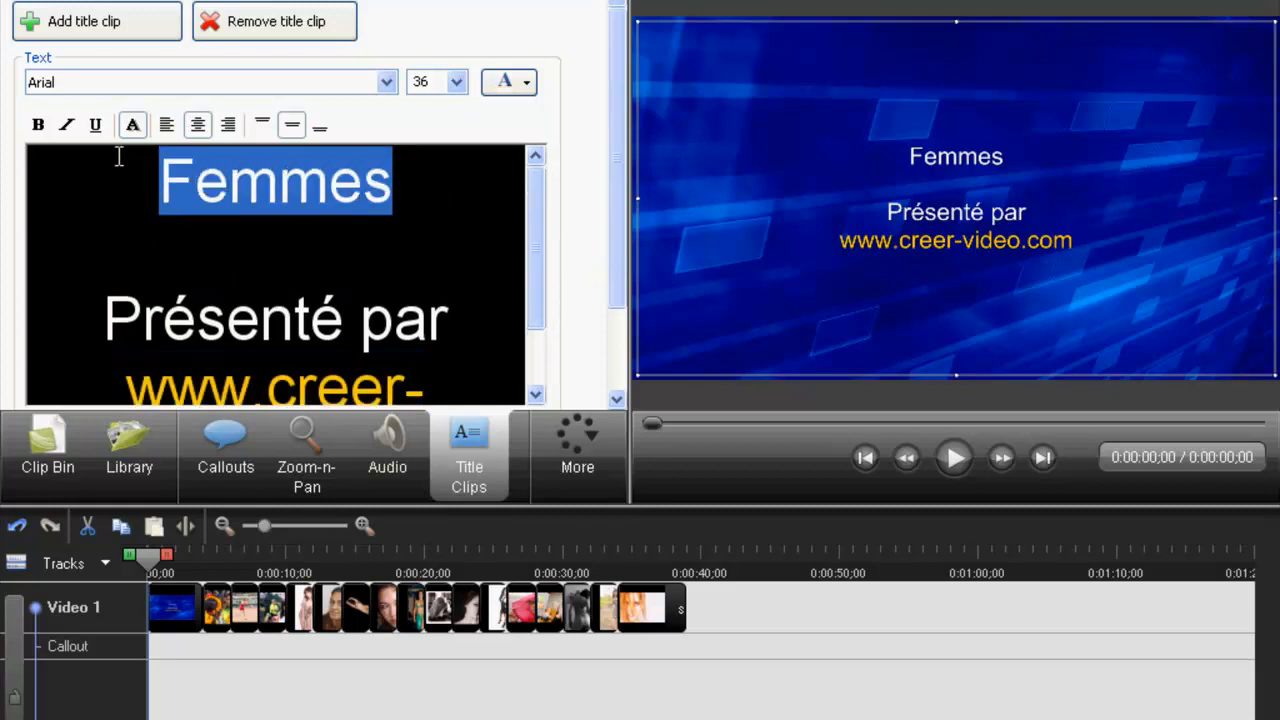
{"action": "left_click", "coordinate": [456, 82]}
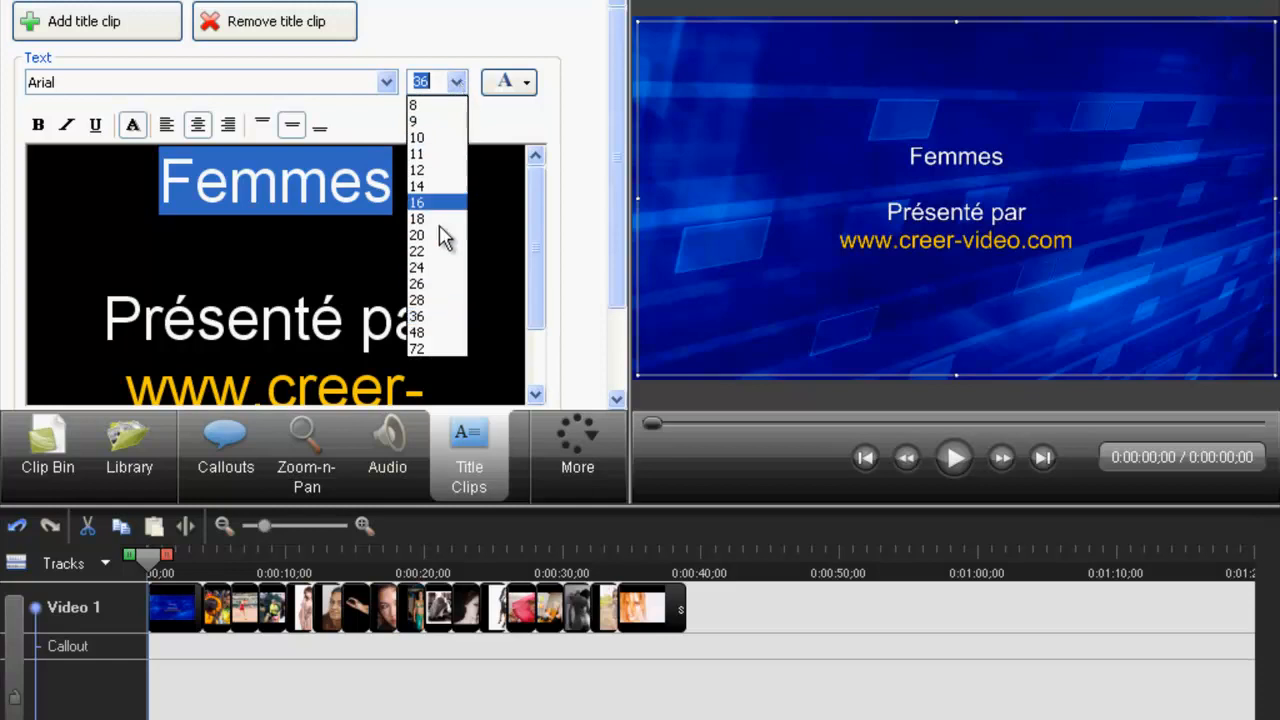
{"action": "left_click", "coordinate": [434, 342]}
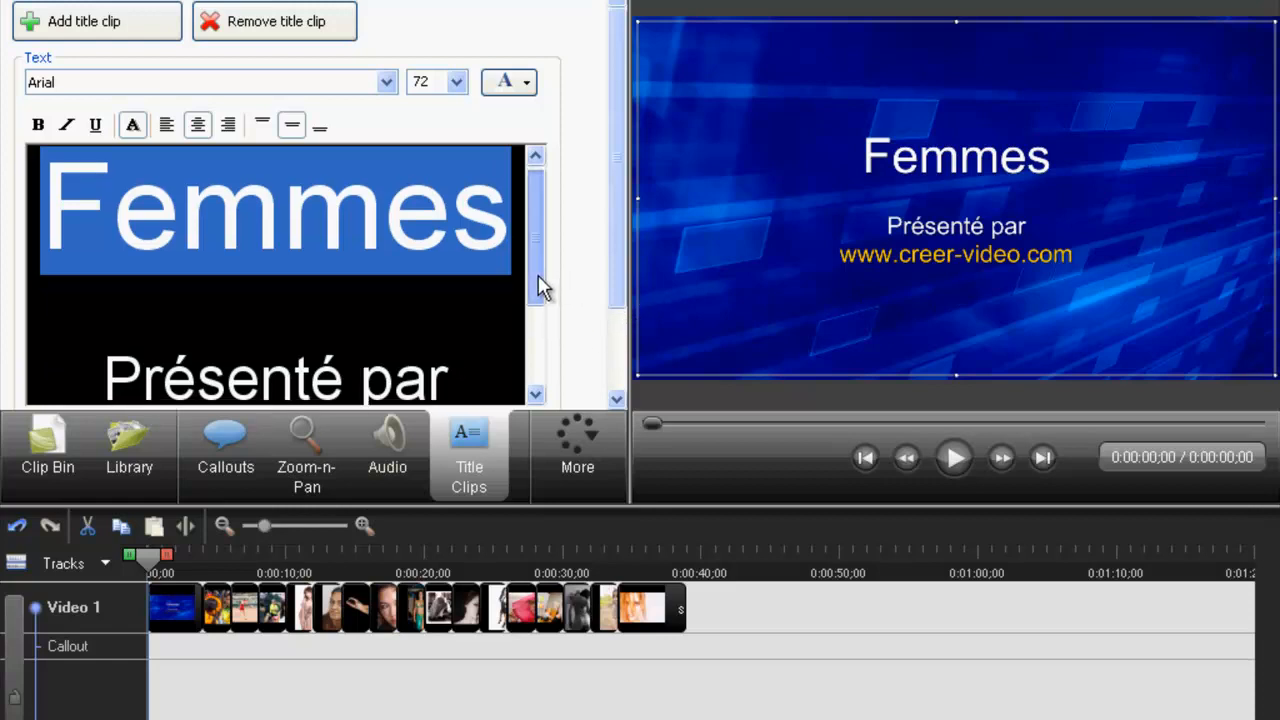
{"action": "left_click_drag", "start_coordinate": [543, 286], "coordinate": [538, 376]}
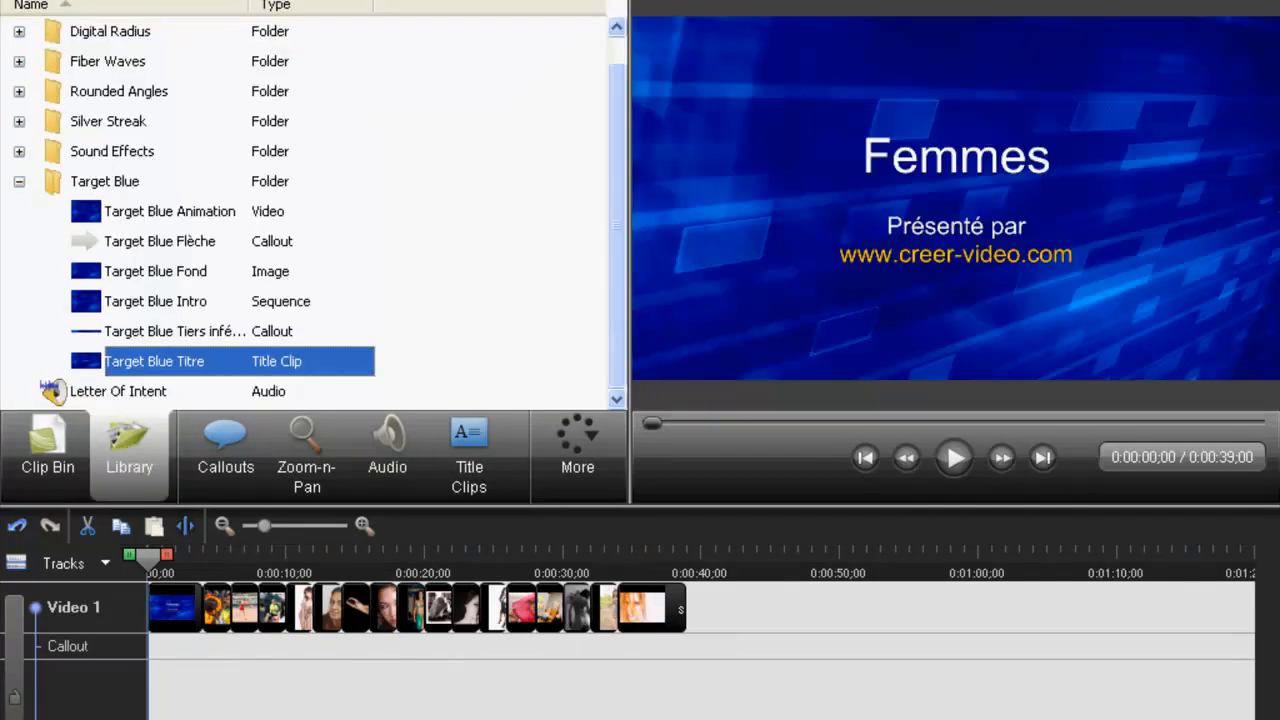
{"action": "left_click", "coordinate": [45, 2]}
{"action": "left_click", "coordinate": [46, 45]}
Copy the opening "Femmes" title clip and paste the copy after the last photo on the timeline.
{"action": "right_click", "coordinate": [172, 612]}
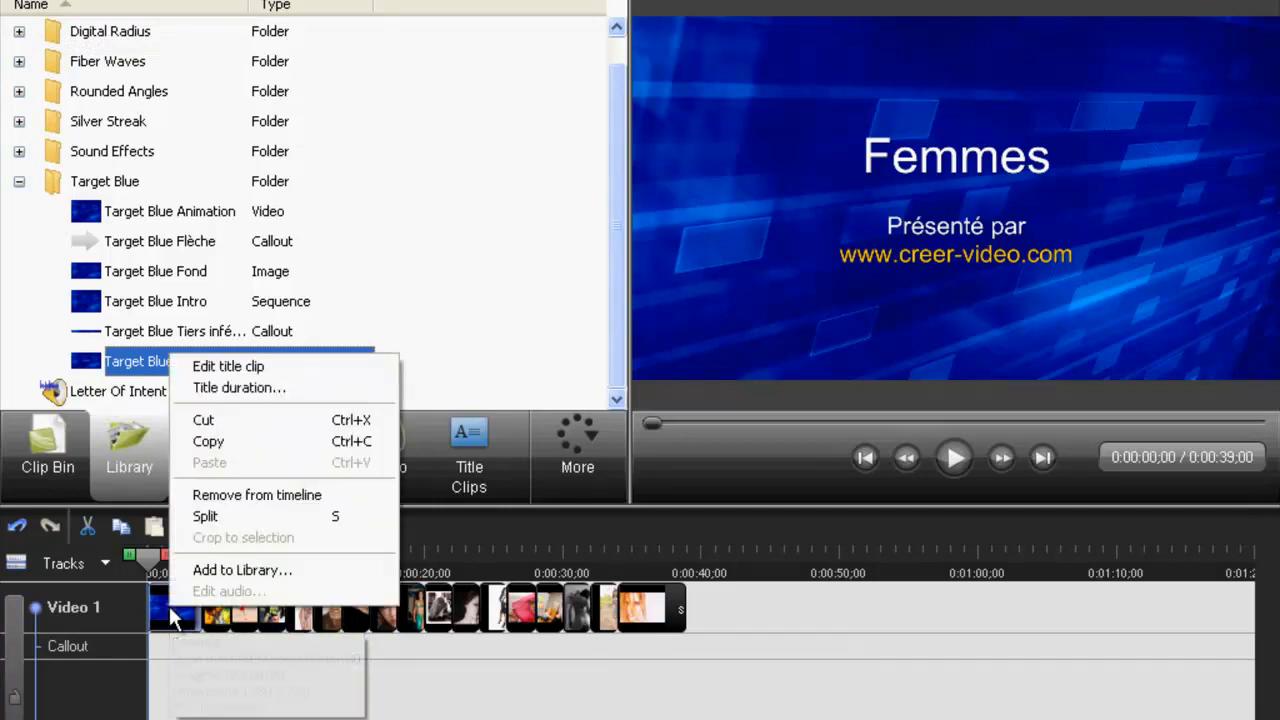
{"action": "left_click", "coordinate": [208, 441]}
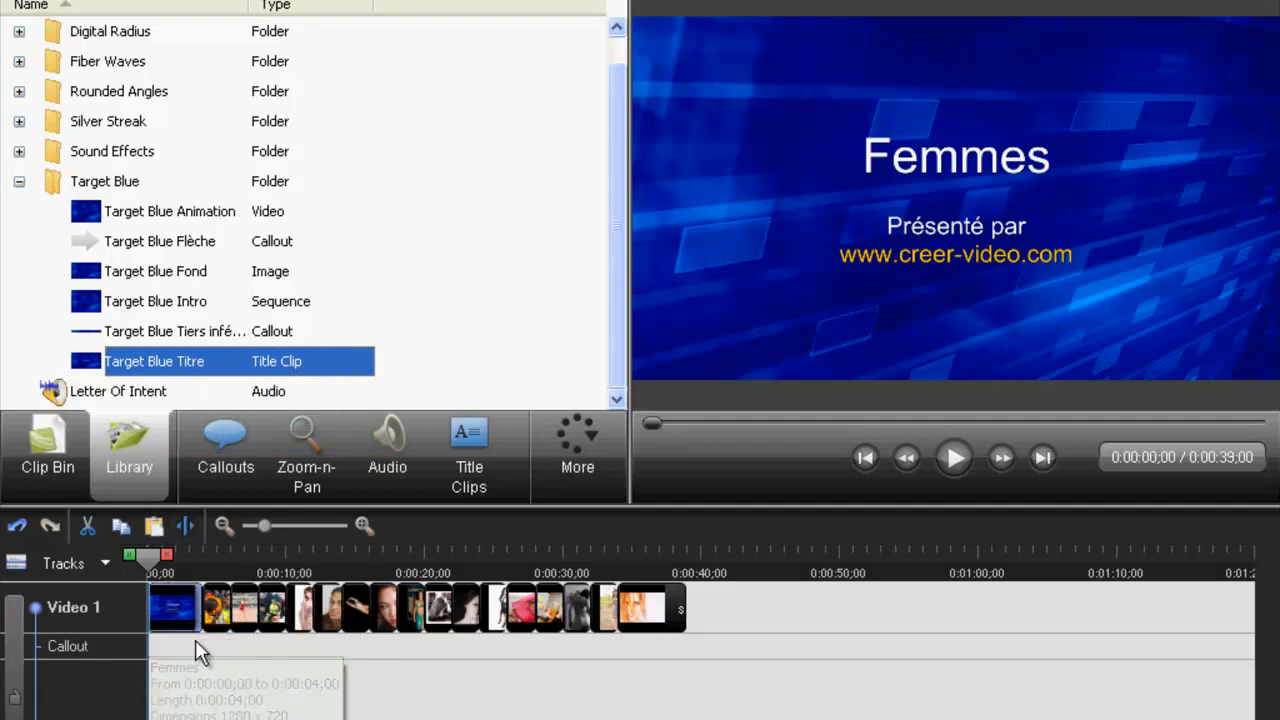
{"action": "left_click", "coordinate": [721, 615]}
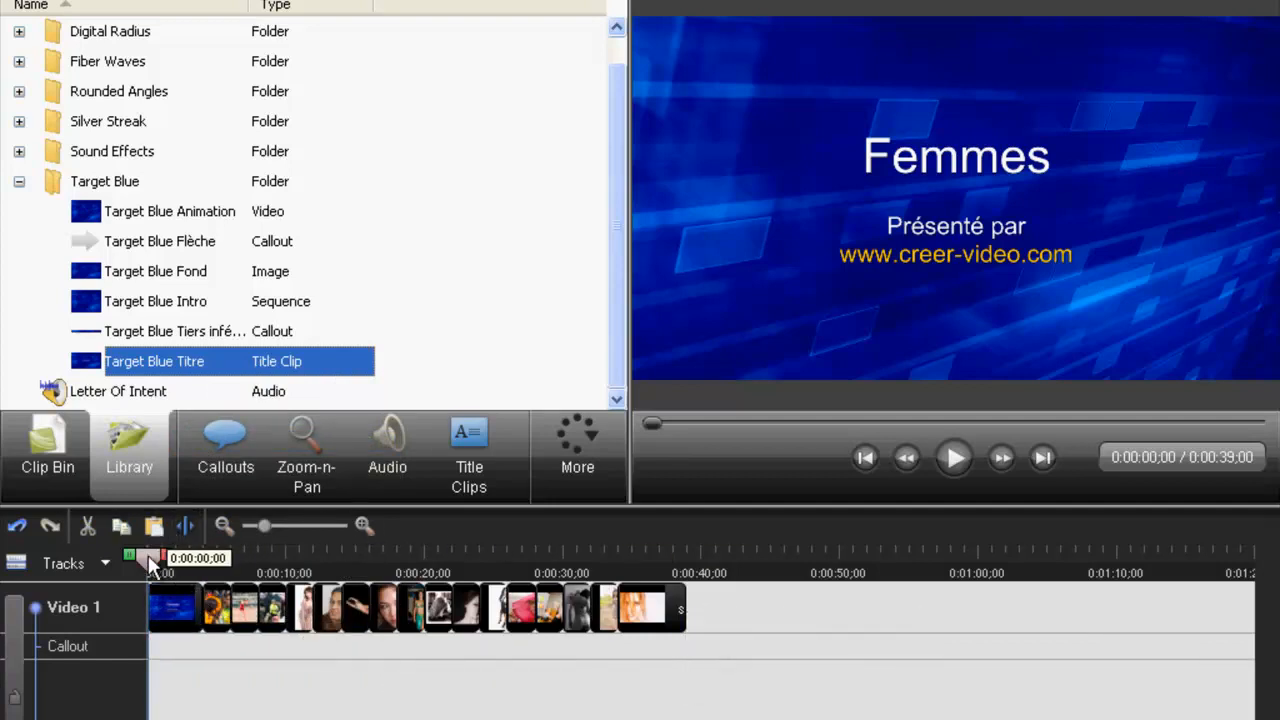
{"action": "left_click_drag", "start_coordinate": [148, 555], "coordinate": [704, 556]}
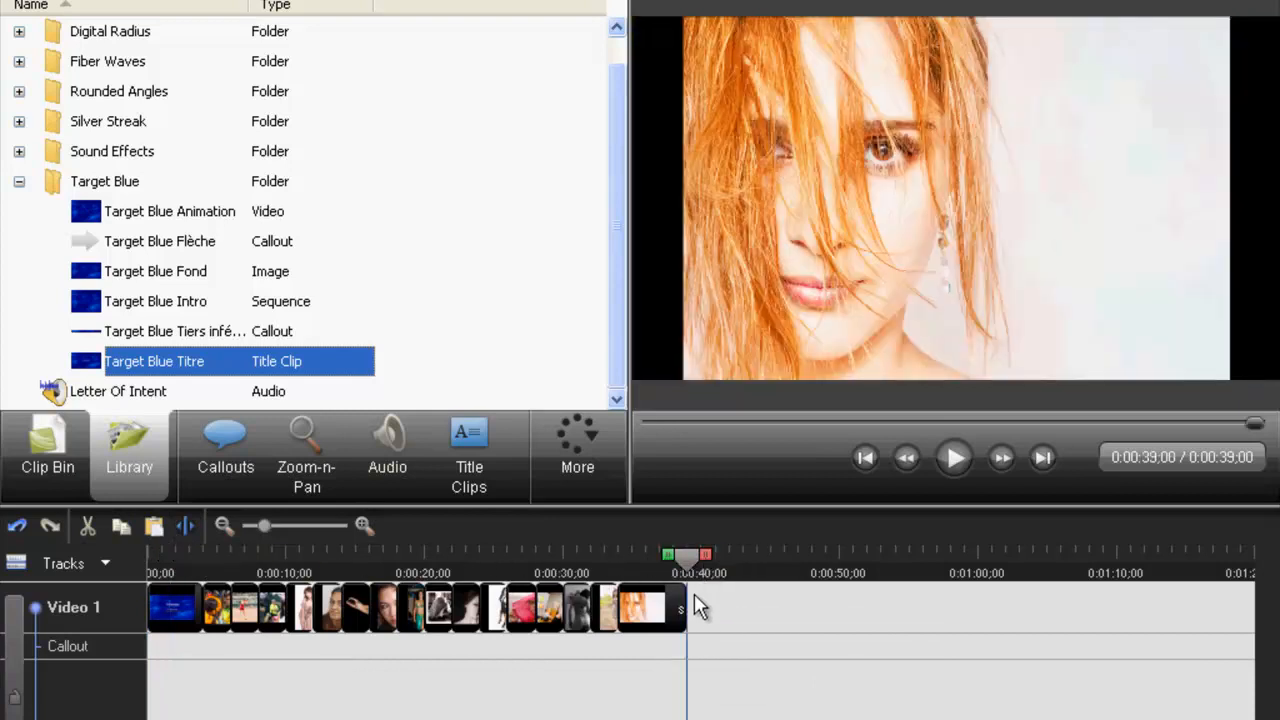
{"action": "right_click", "coordinate": [695, 597]}
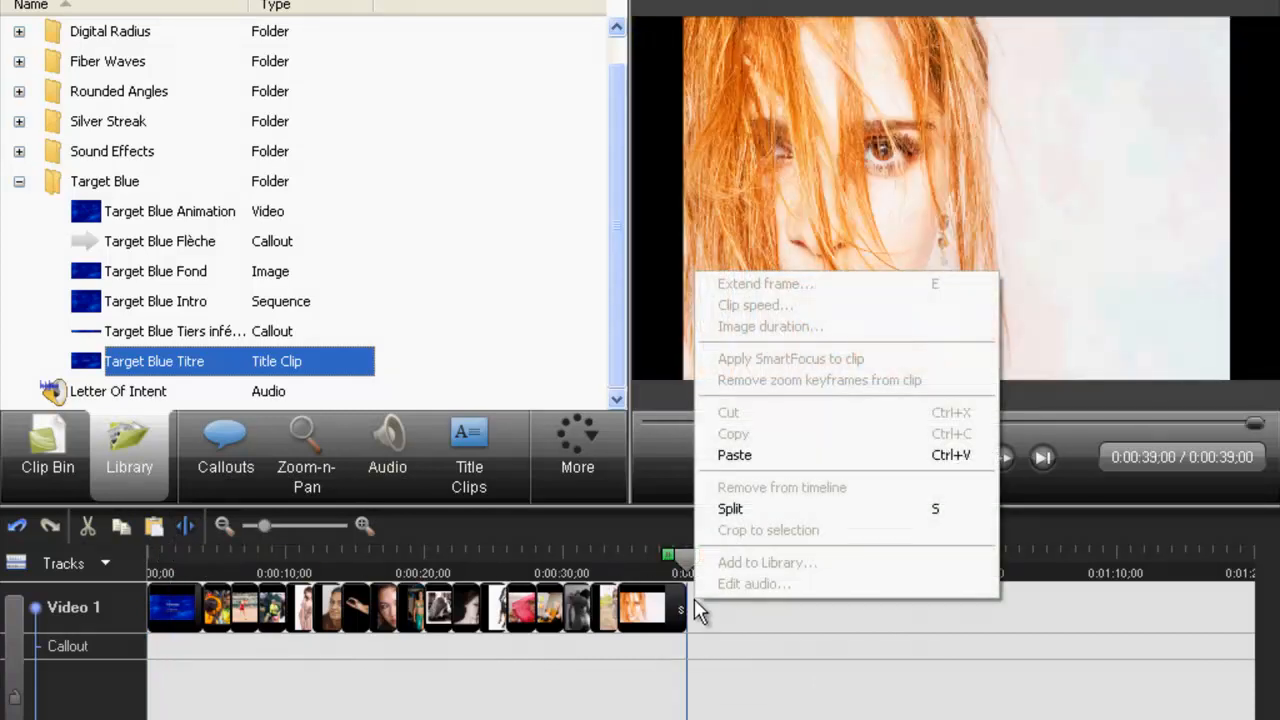
{"action": "left_click", "coordinate": [753, 455]}
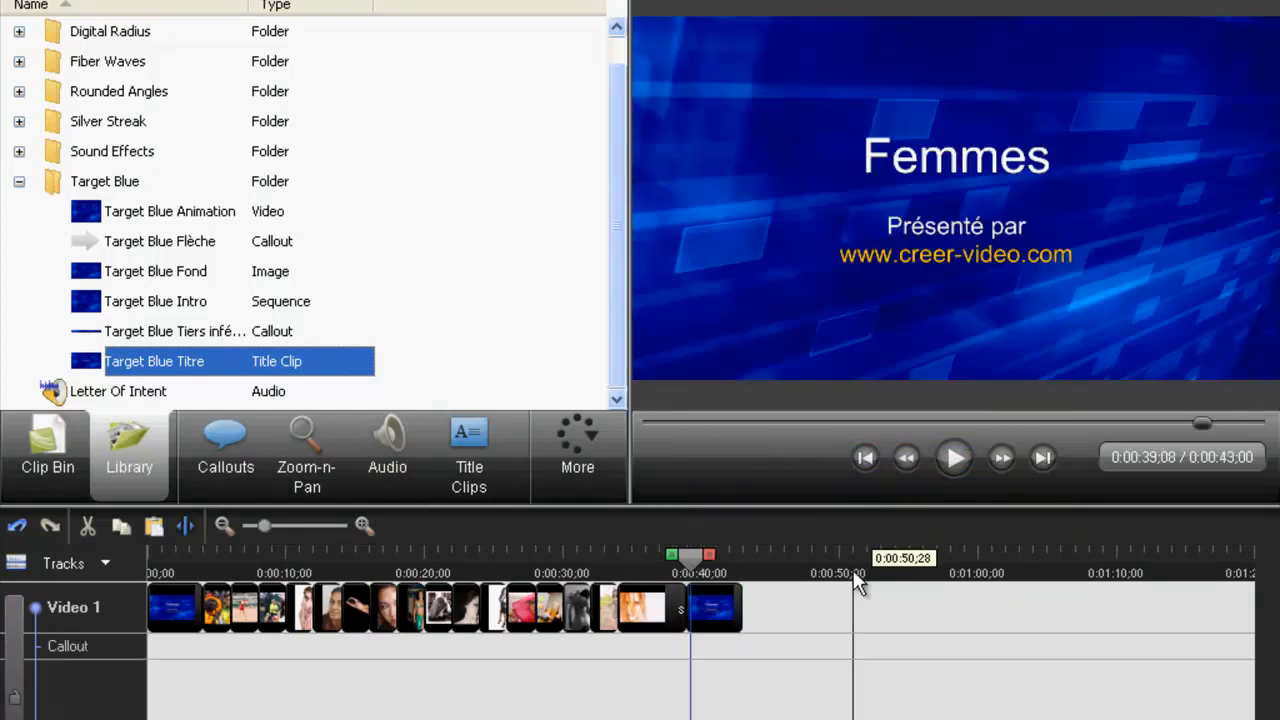
Change the closing title clip's line "Présenté par" to "Vous a été présenté par" and move the playhead to the end of that clip.
{"action": "left_click", "coordinate": [718, 610]}
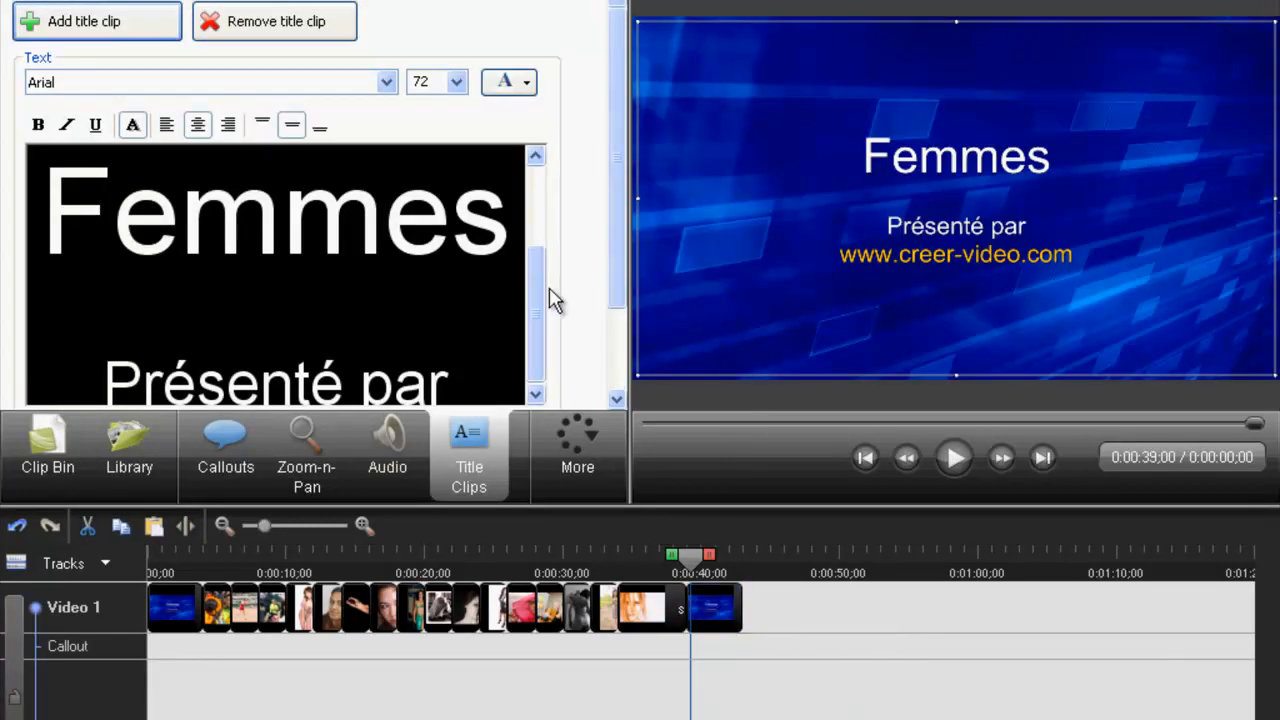
{"action": "scroll", "coordinate": [531, 340], "scroll_direction": "down", "scroll_amount": 3}
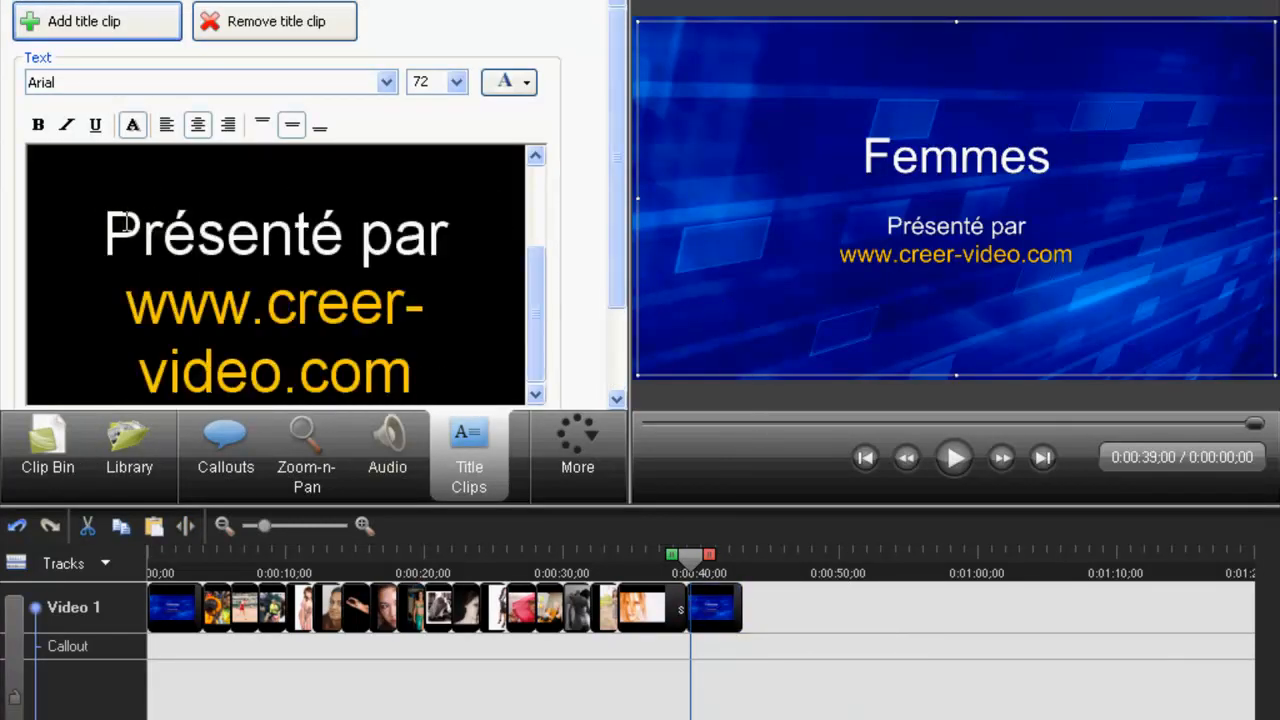
{"action": "left_click", "coordinate": [125, 227]}
{"action": "key", "text": "BackSpace"}
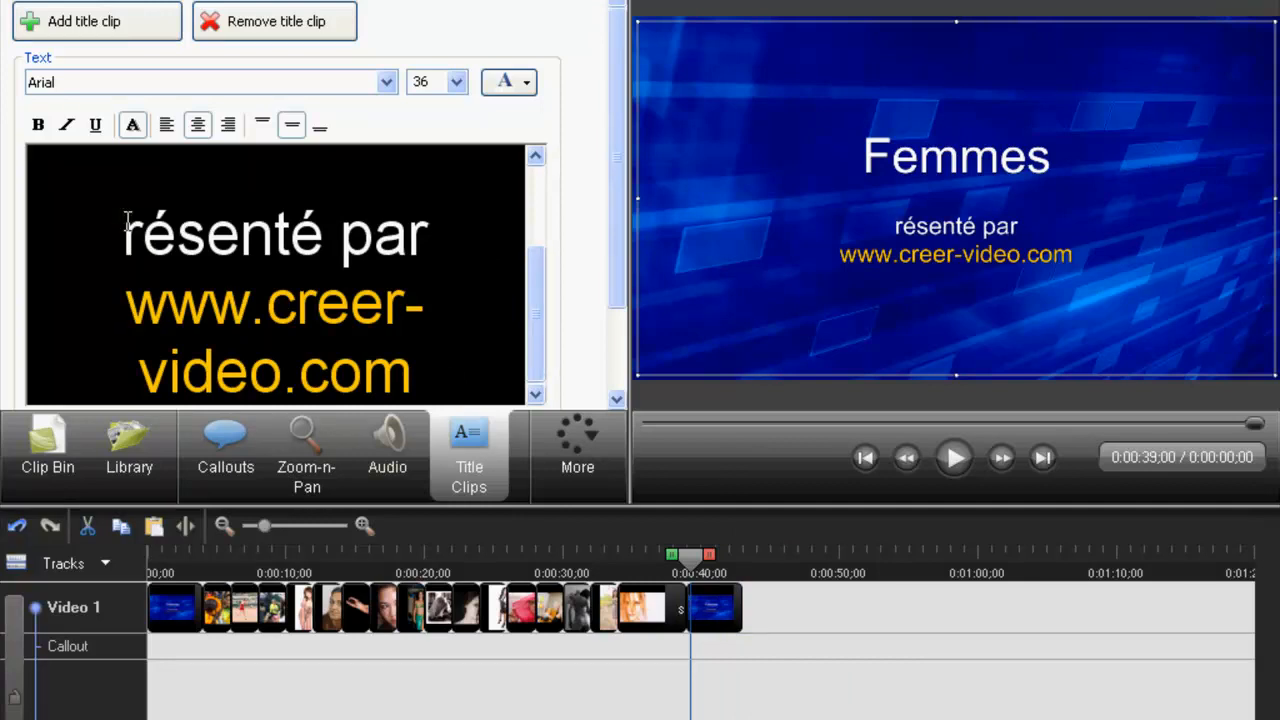
{"action": "type", "text": "Vous a"}
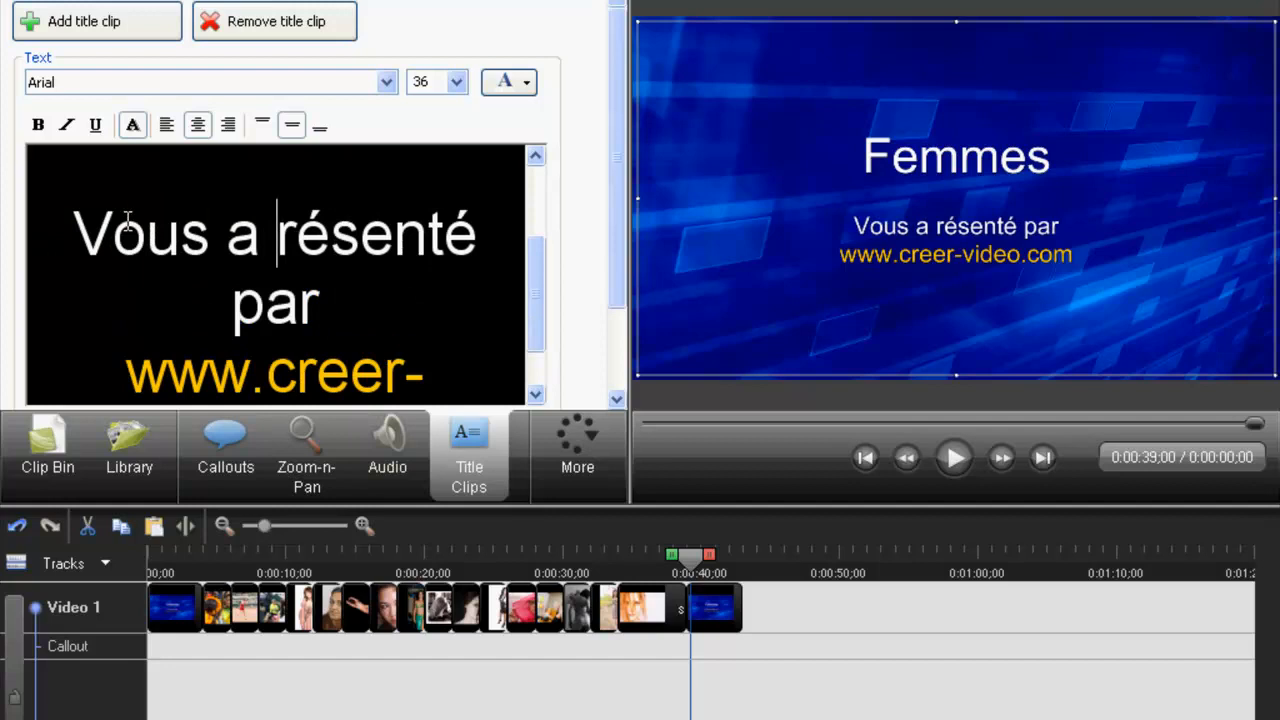
{"action": "type", "text": " été"}
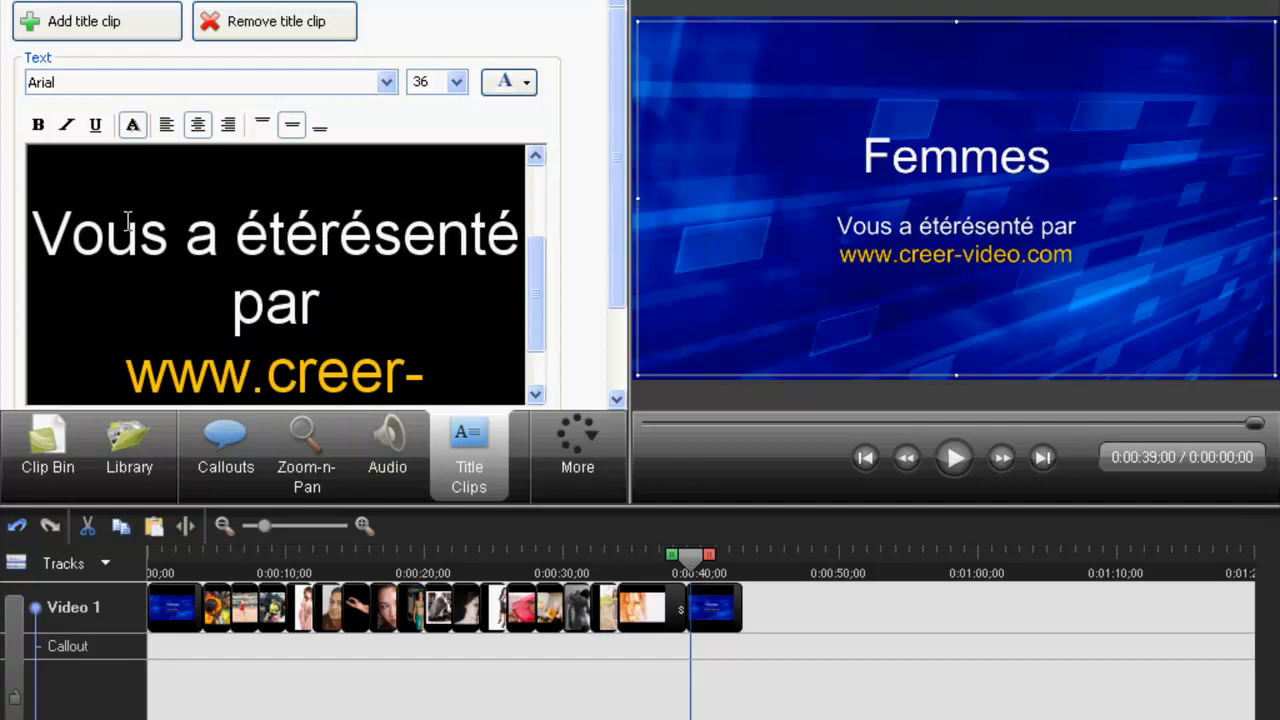
{"action": "type", "text": " p"}
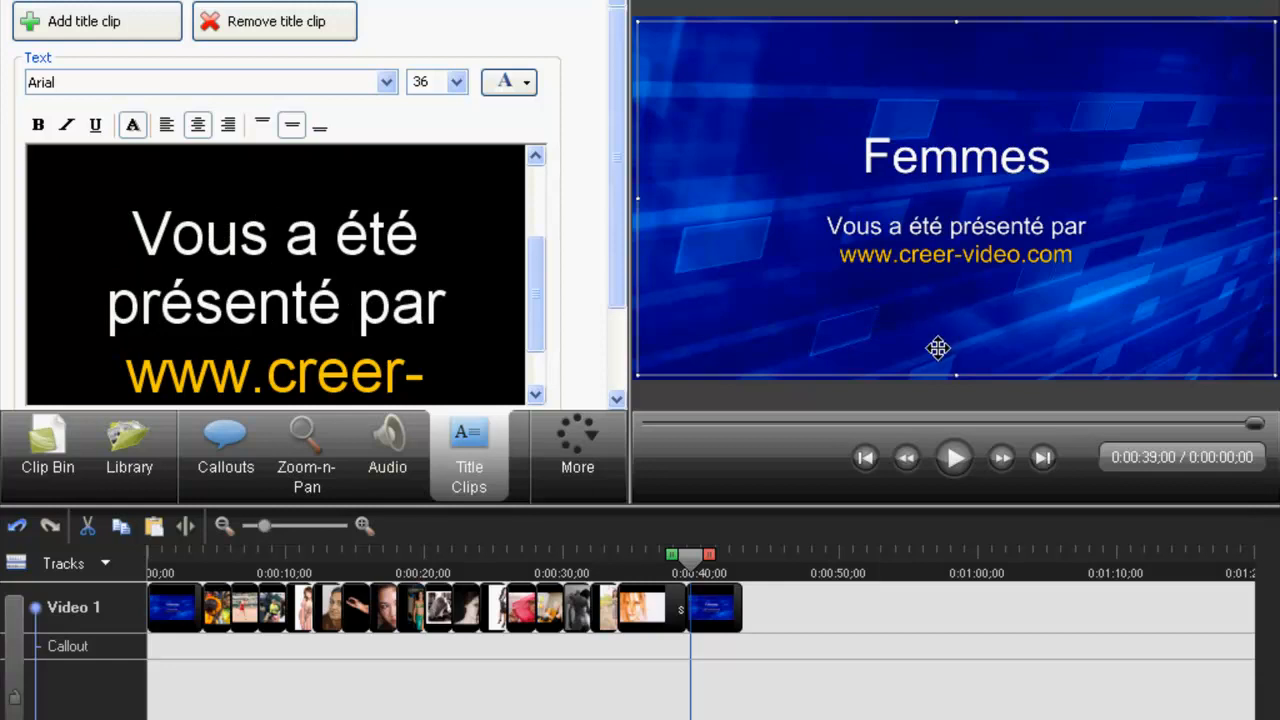
{"action": "left_click", "coordinate": [790, 613]}
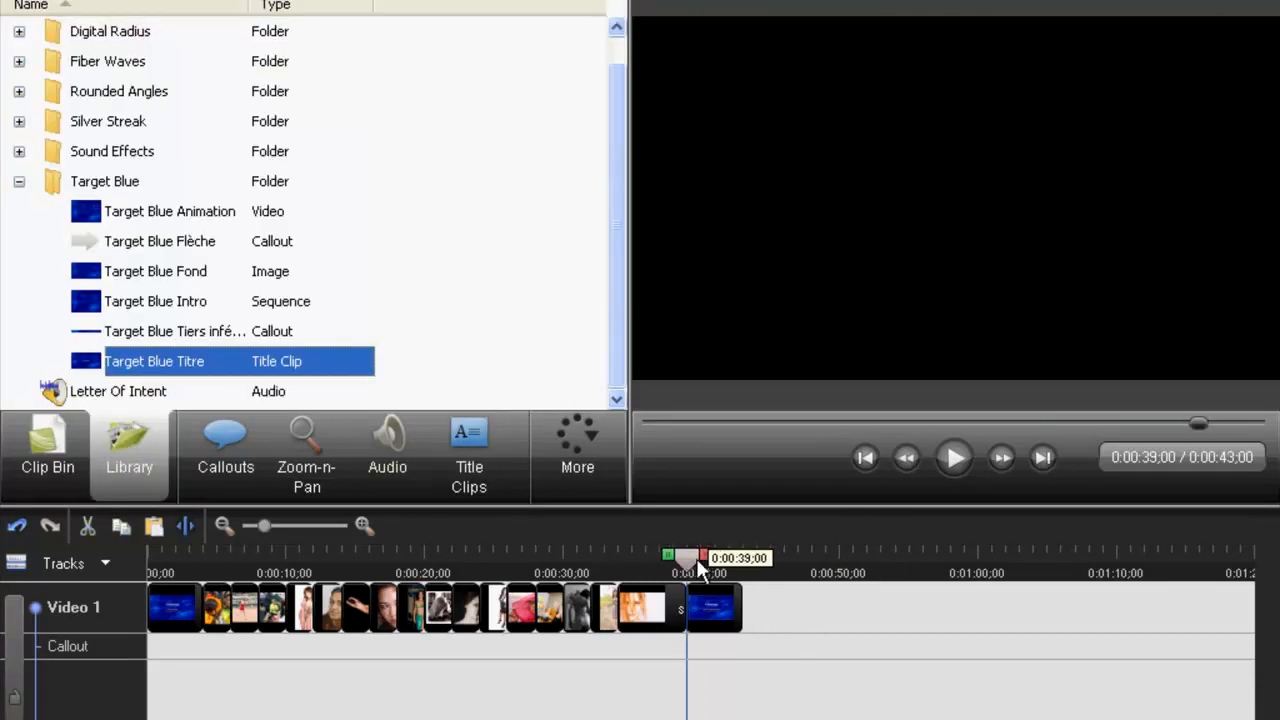
{"action": "left_click_drag", "start_coordinate": [696, 558], "coordinate": [743, 559]}
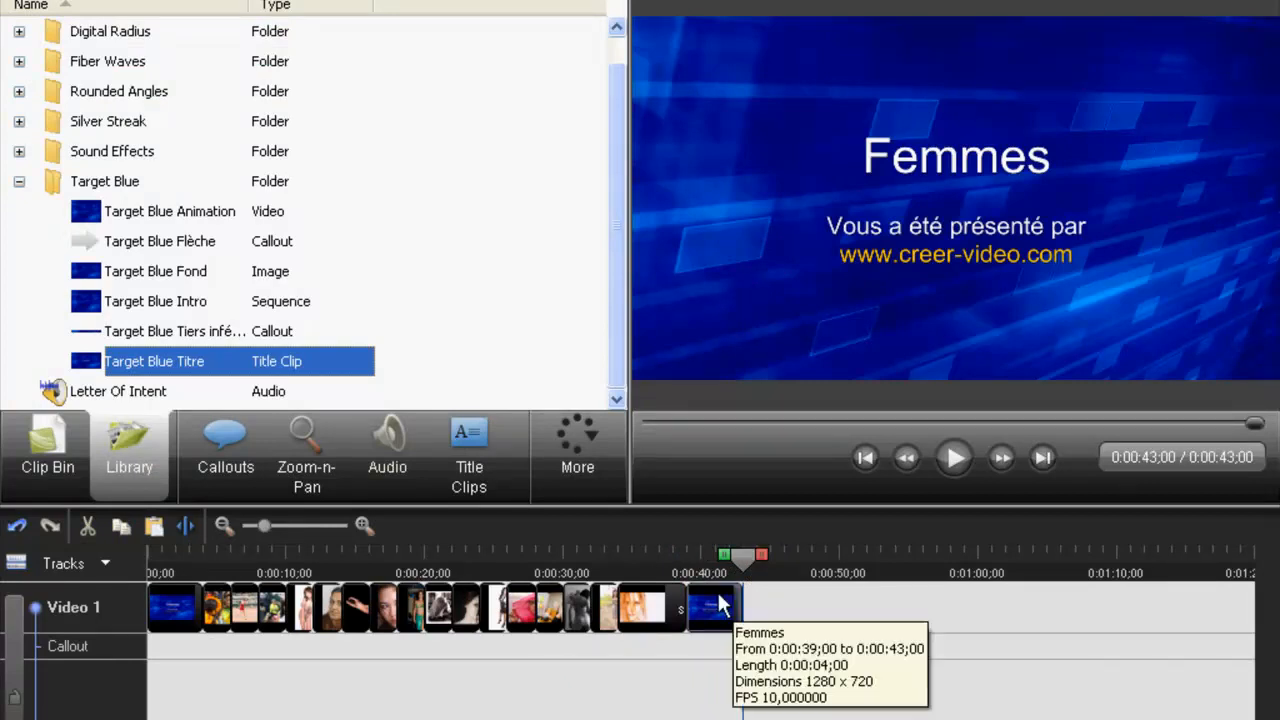
Import the picture telecharger-ebook from the images folder into the project's media.
{"action": "left_click", "coordinate": [35, 465]}
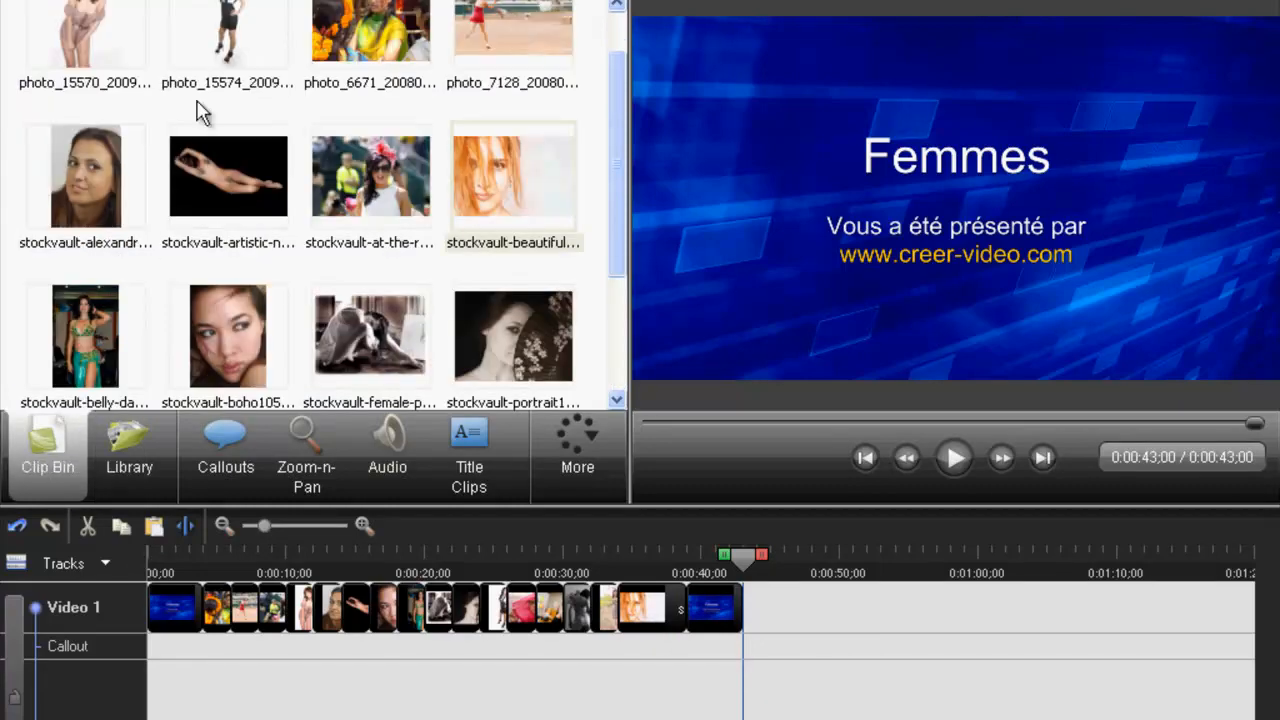
{"action": "key", "text": "ctrl+i"}
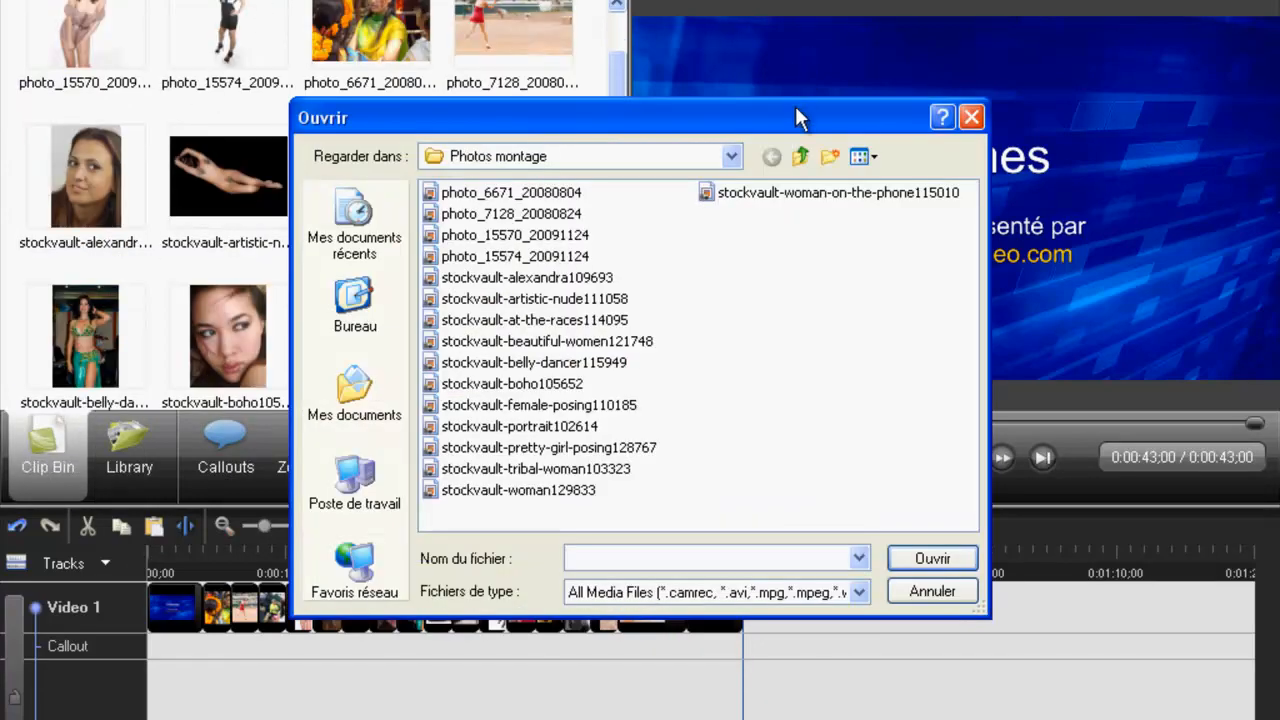
{"action": "left_click", "coordinate": [801, 157]}
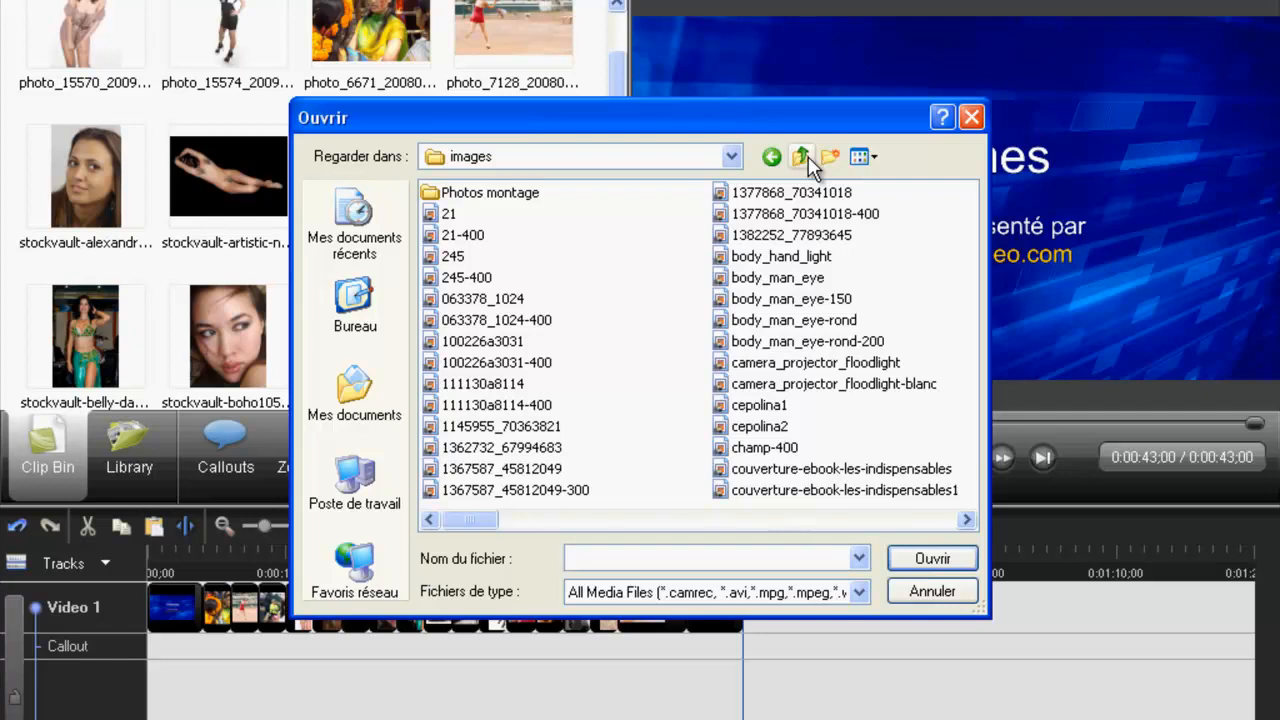
{"action": "left_click_drag", "start_coordinate": [490, 520], "coordinate": [884, 536]}
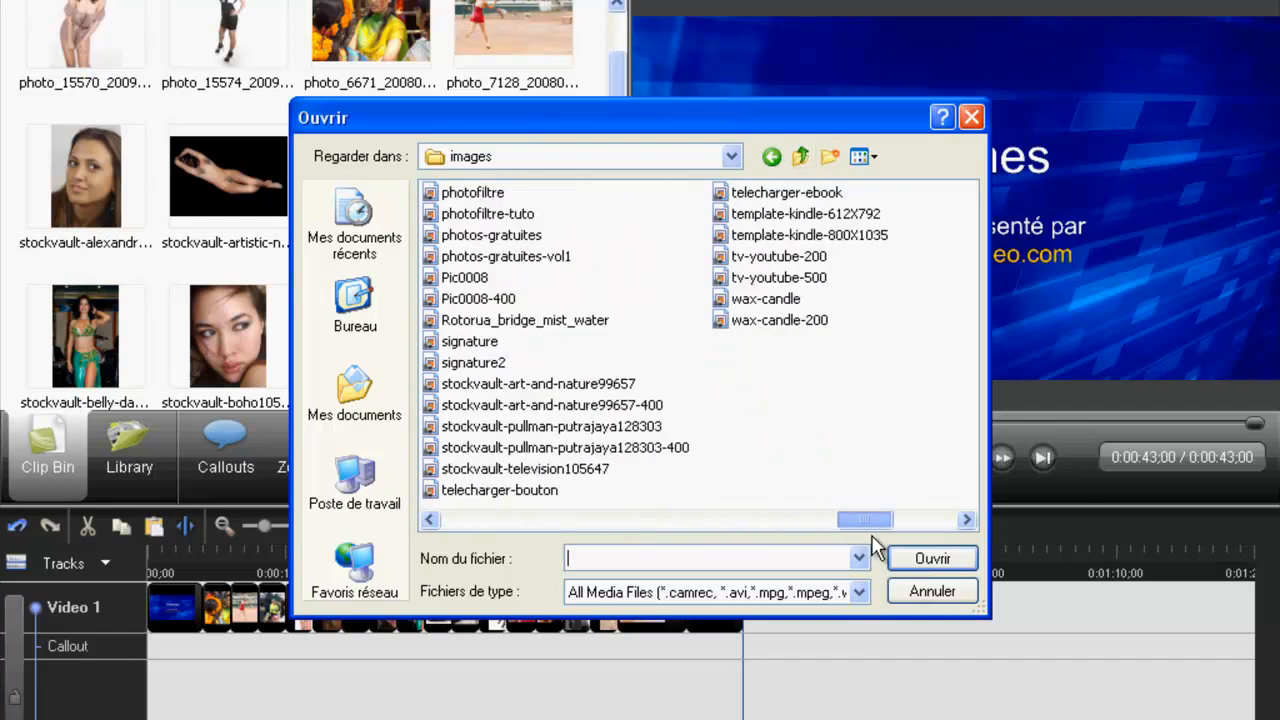
{"action": "double_click", "coordinate": [781, 192]}
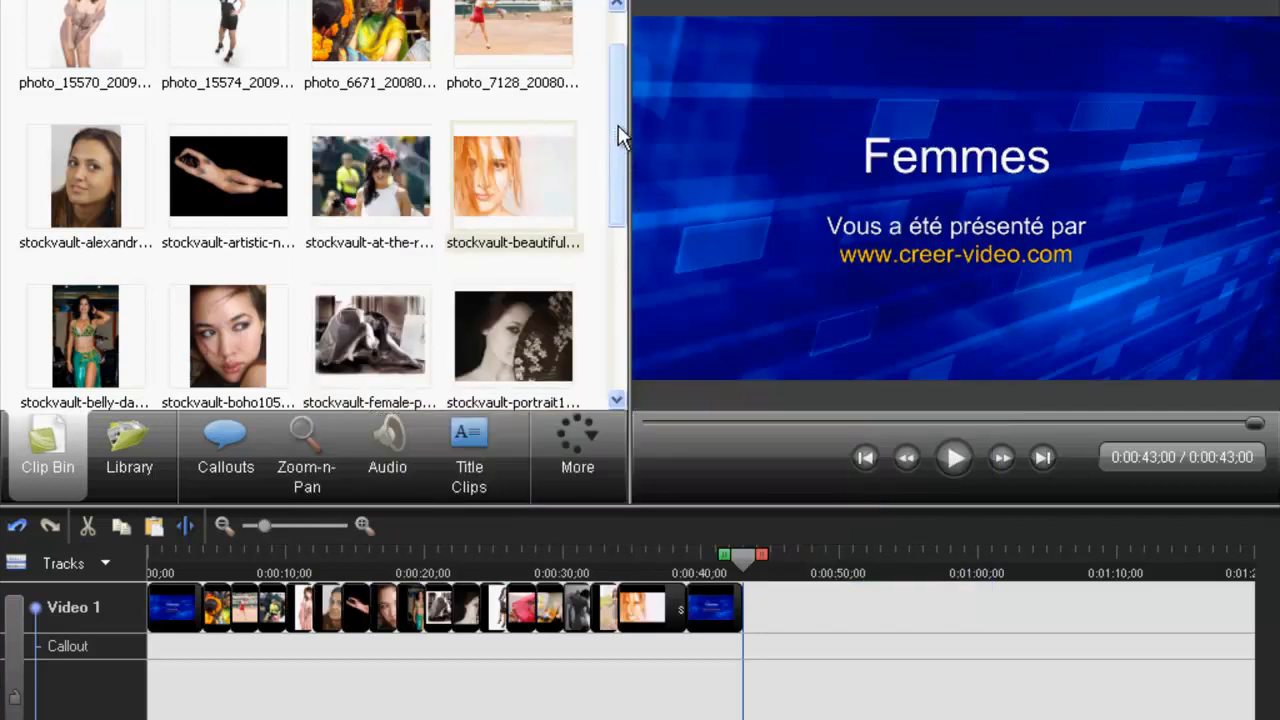
Place telecharger-ebook.jpg after the closing title clip, return the playhead to the start of the timeline and save the project.
{"action": "left_click_drag", "start_coordinate": [618, 135], "coordinate": [618, 334]}
{"action": "left_click_drag", "start_coordinate": [94, 287], "coordinate": [742, 600]}
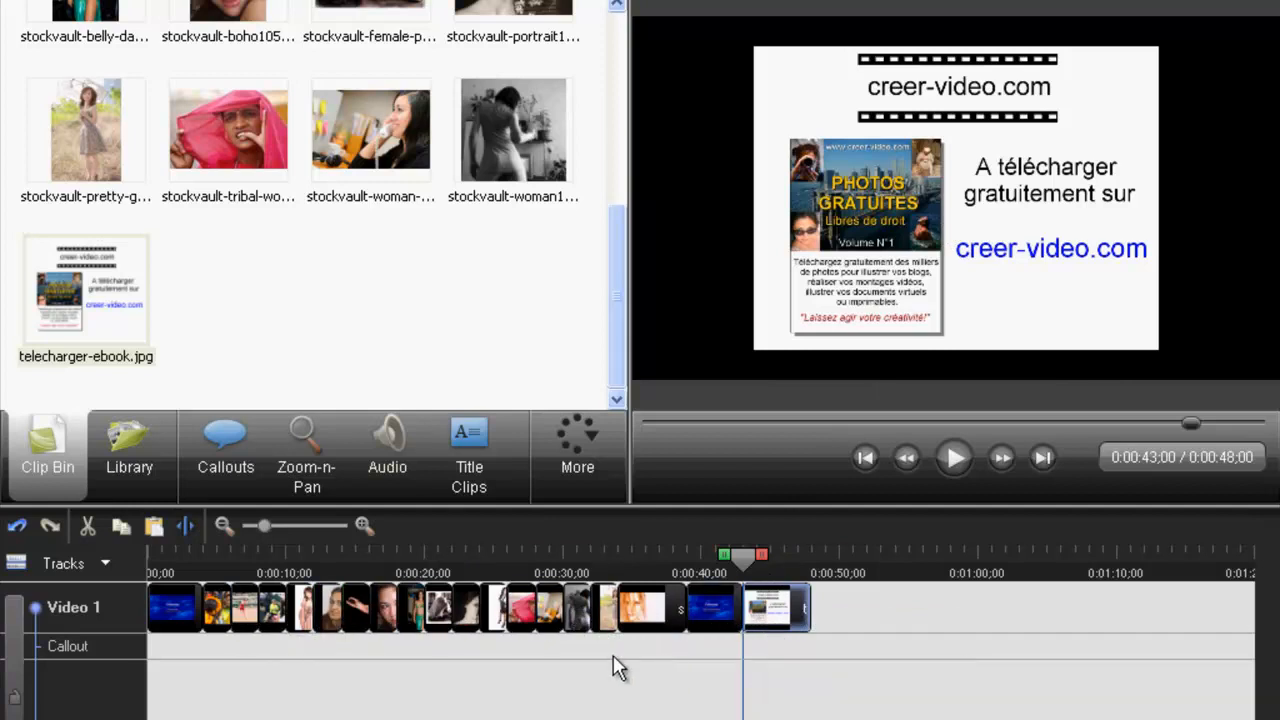
{"action": "left_click_drag", "start_coordinate": [749, 557], "coordinate": [208, 557]}
{"action": "left_click_drag", "start_coordinate": [146, 584], "coordinate": [146, 584]}
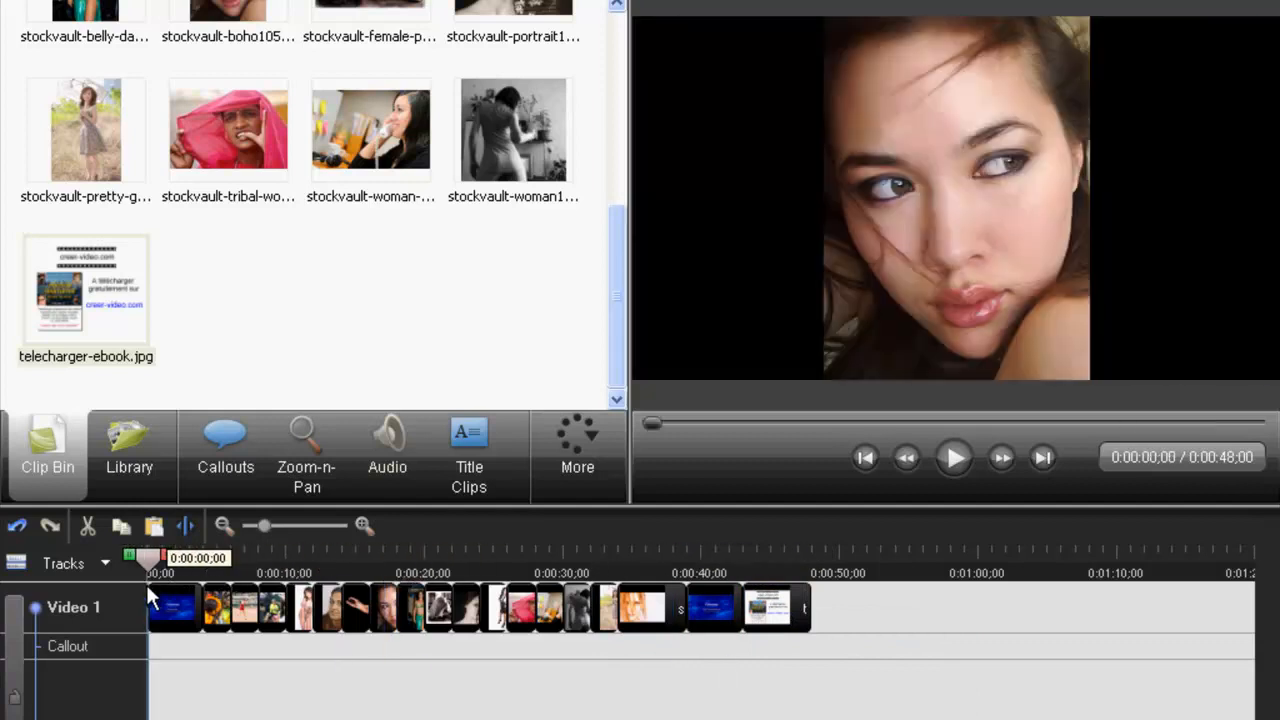
{"action": "left_click", "coordinate": [30, 2]}
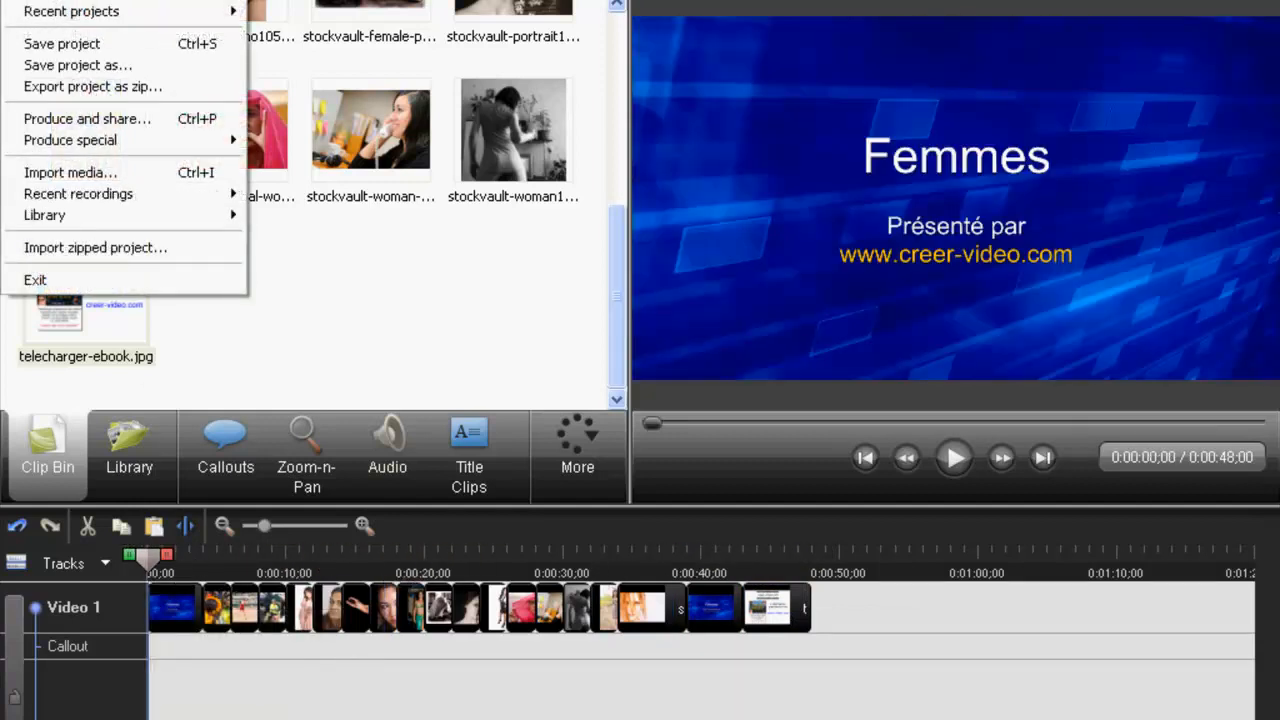
{"action": "left_click", "coordinate": [78, 46]}
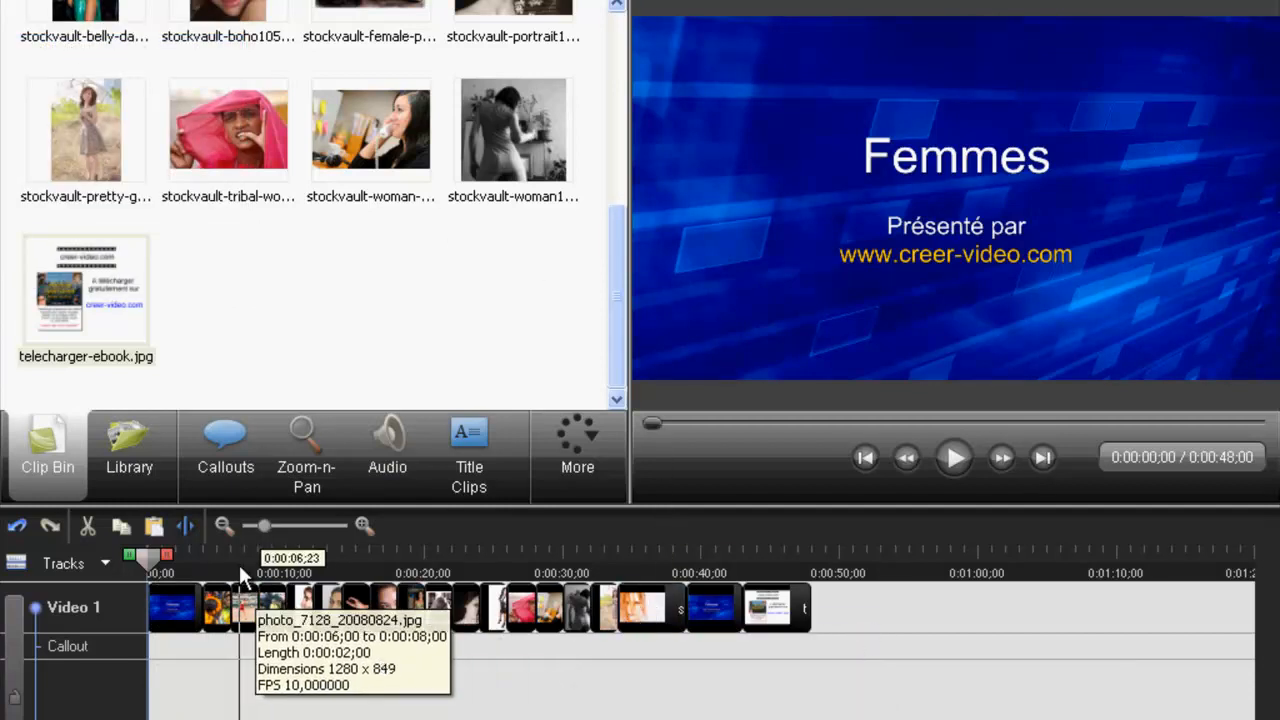
Add a Page turn transition between the opening "Femmes" title clip and photo_6671_20080804.jpg.
{"action": "left_click", "coordinate": [590, 454]}
{"action": "left_click", "coordinate": [578, 489]}
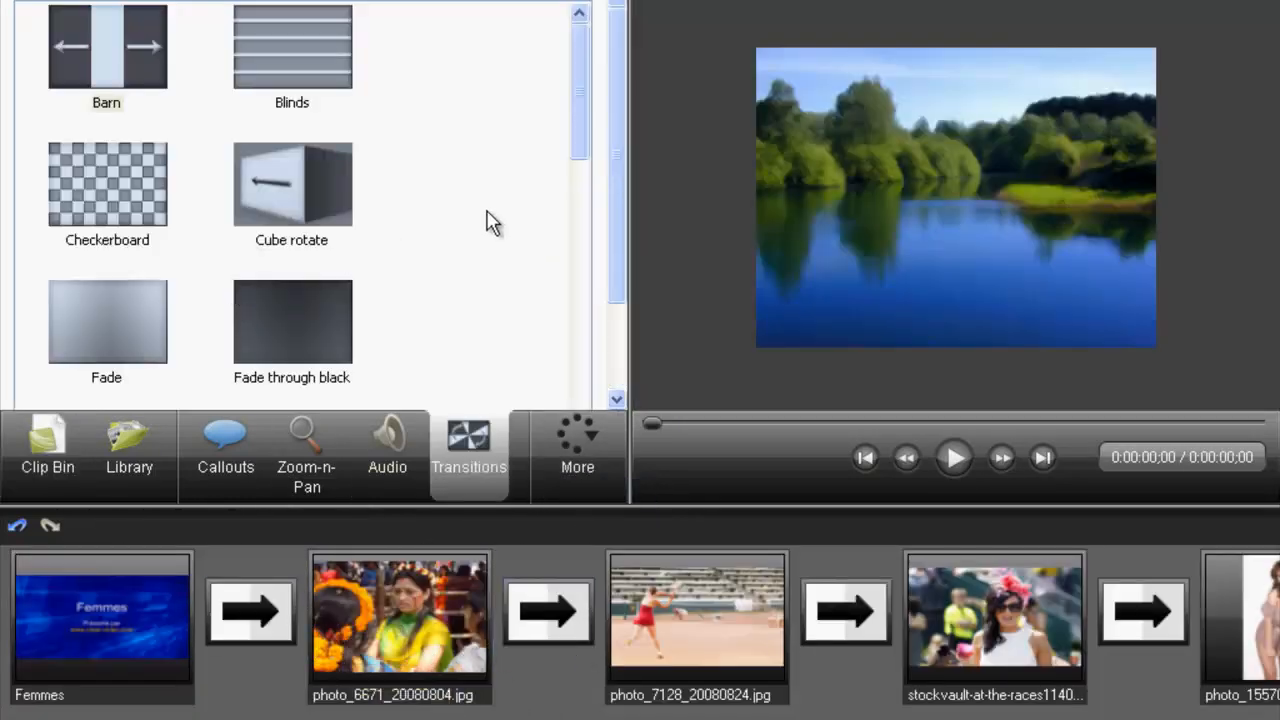
{"action": "left_click_drag", "start_coordinate": [585, 123], "coordinate": [585, 308]}
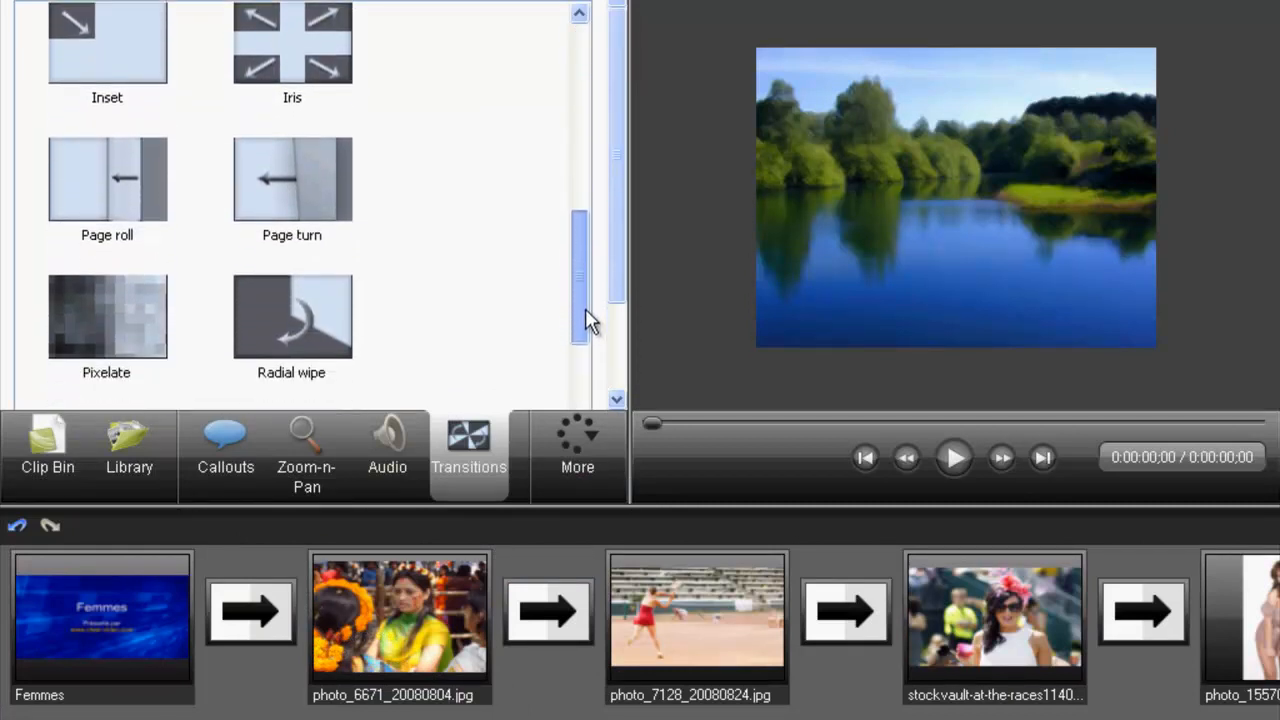
{"action": "left_click", "coordinate": [311, 189]}
{"action": "left_click_drag", "start_coordinate": [309, 191], "coordinate": [265, 594]}
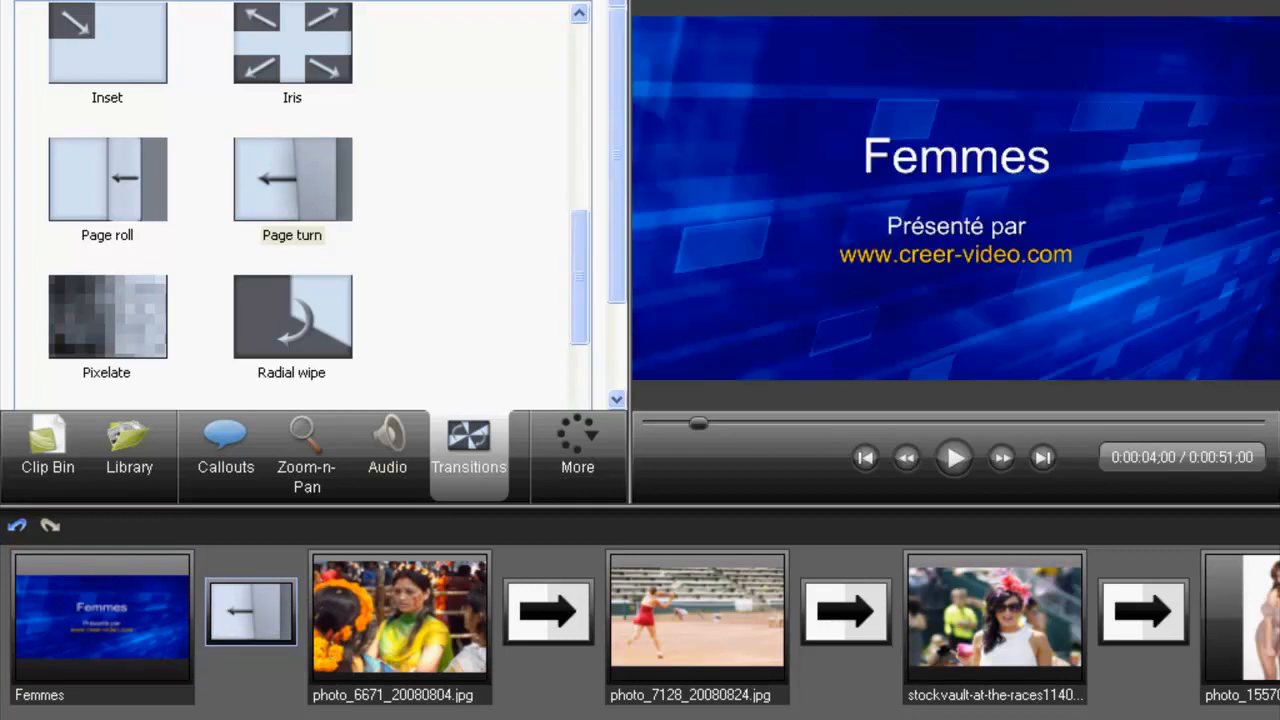
Add a Page turn transition between the stockvault-beautiful-women photo and the closing "Femmes" title clip.
{"action": "scroll", "coordinate": [640, 627], "scroll_direction": "right", "scroll_amount": 5}
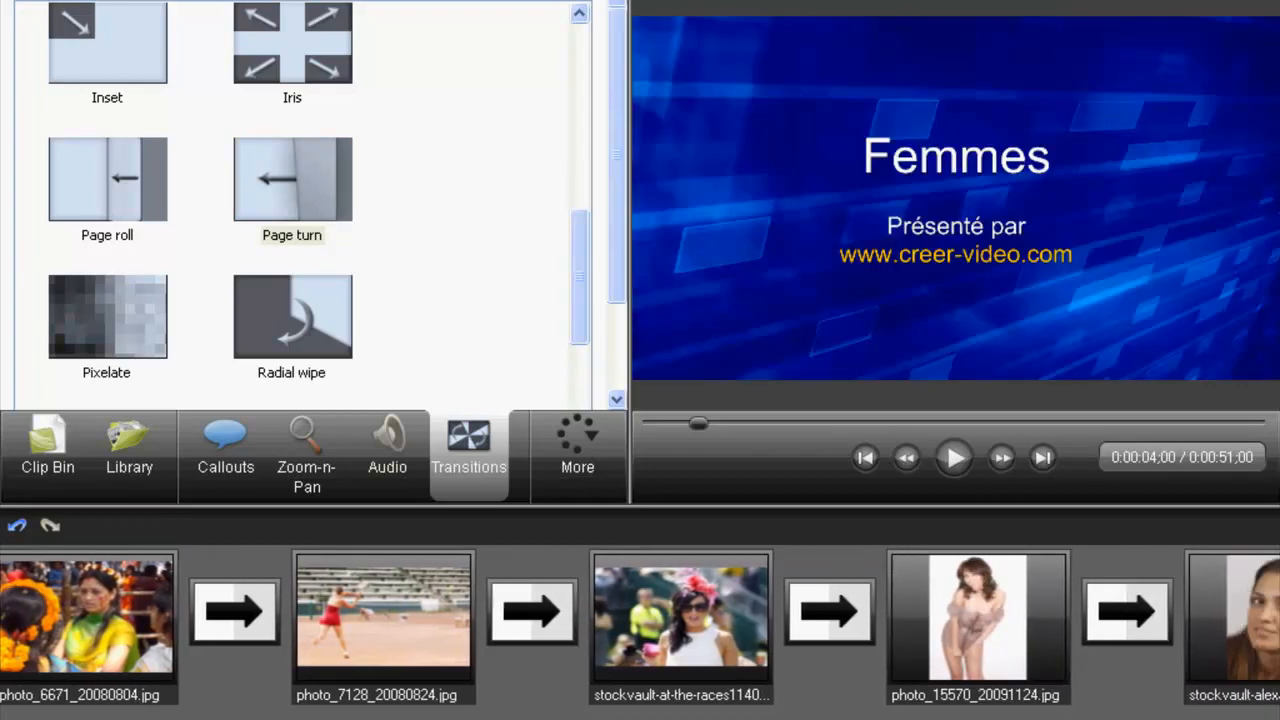
{"action": "scroll", "coordinate": [640, 627], "scroll_direction": "right", "scroll_amount": 7}
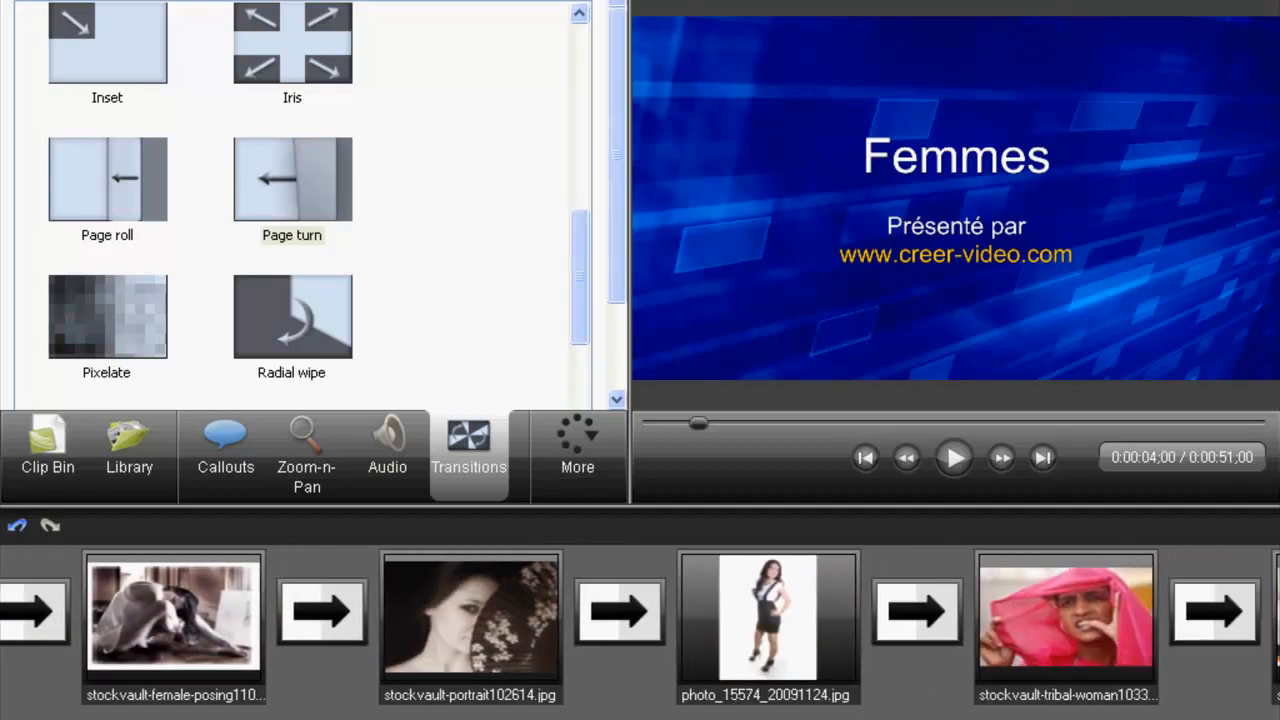
{"action": "scroll", "coordinate": [640, 627], "scroll_direction": "right", "scroll_amount": 4}
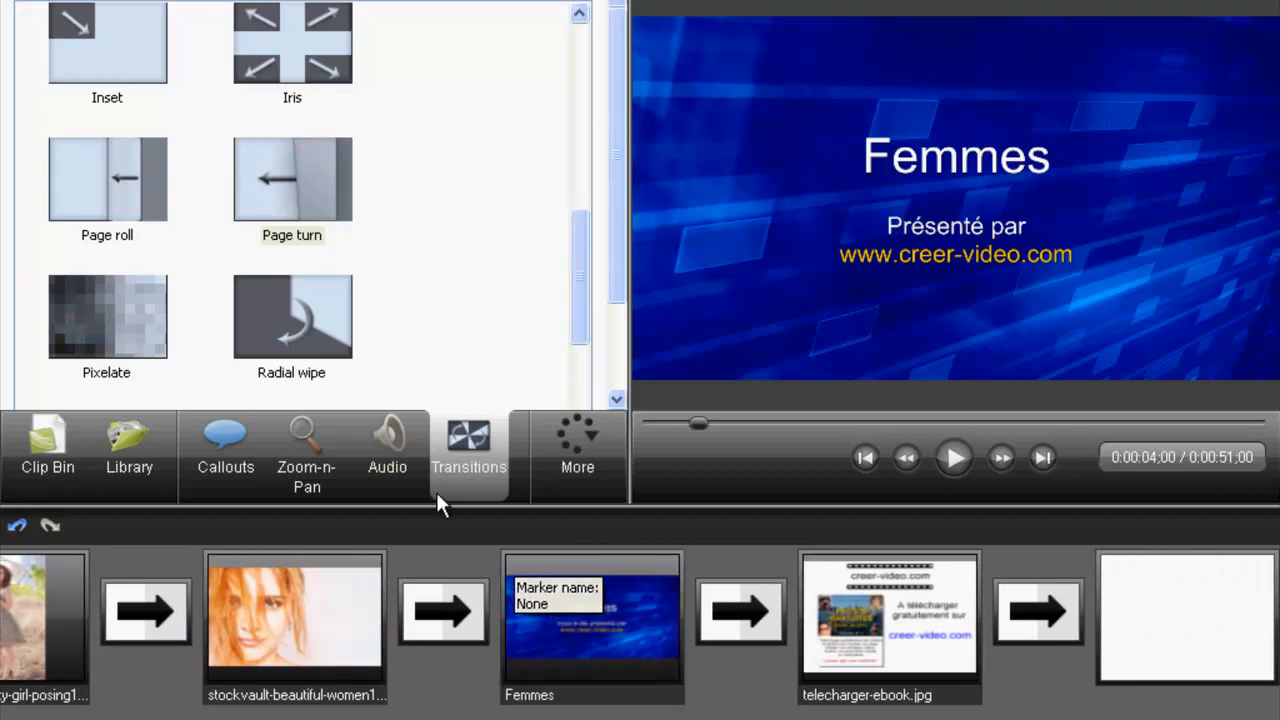
{"action": "left_click_drag", "start_coordinate": [283, 186], "coordinate": [432, 617]}
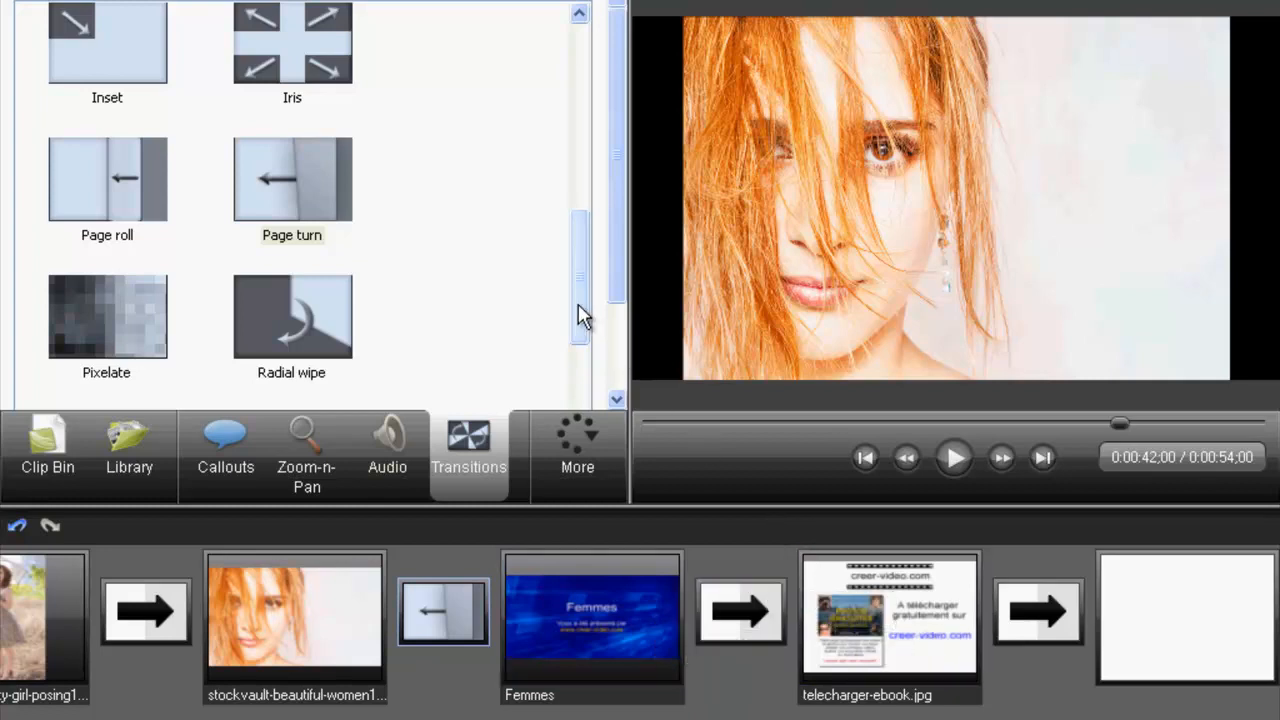
Add a Cube rotate transition between the closing "Femmes" title clip and telecharger-ebook.jpg, and save the project.
{"action": "left_click_drag", "start_coordinate": [580, 314], "coordinate": [580, 127]}
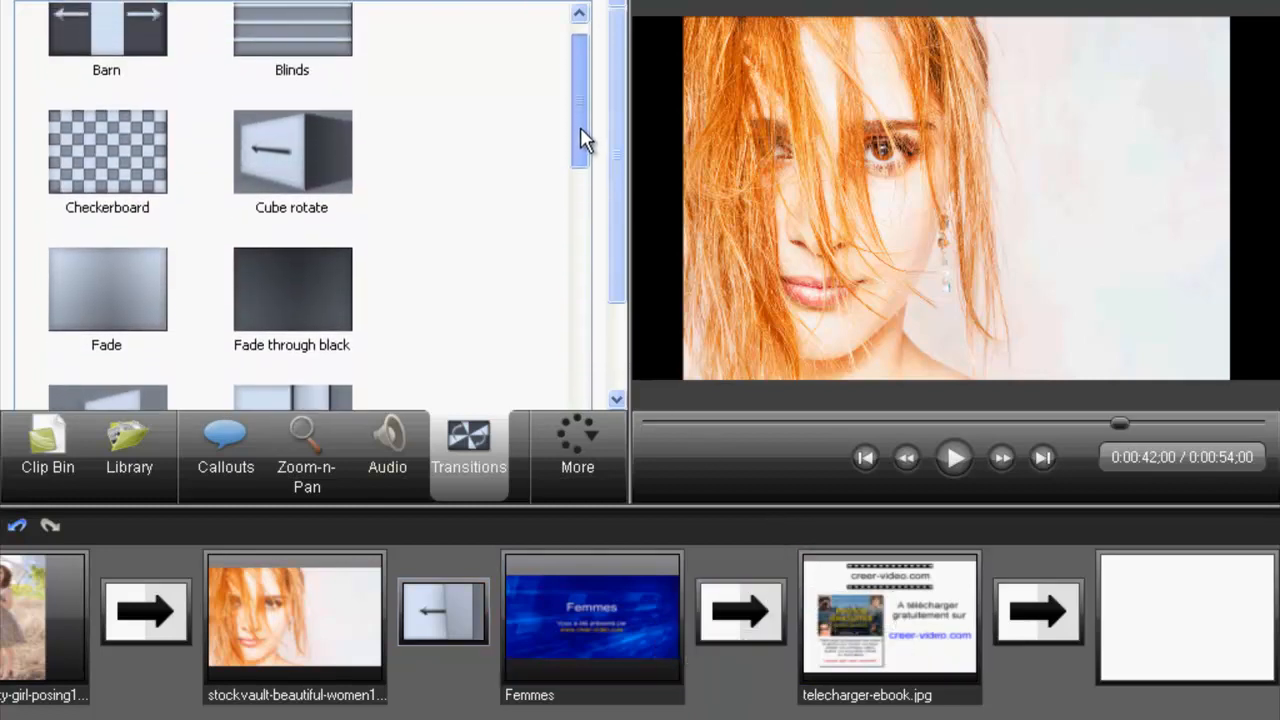
{"action": "mouse_move", "coordinate": [280, 137]}
{"action": "left_mouse_down"}
{"action": "mouse_move", "coordinate": [576, 573]}
{"action": "mouse_move", "coordinate": [752, 606]}
{"action": "left_mouse_up"}
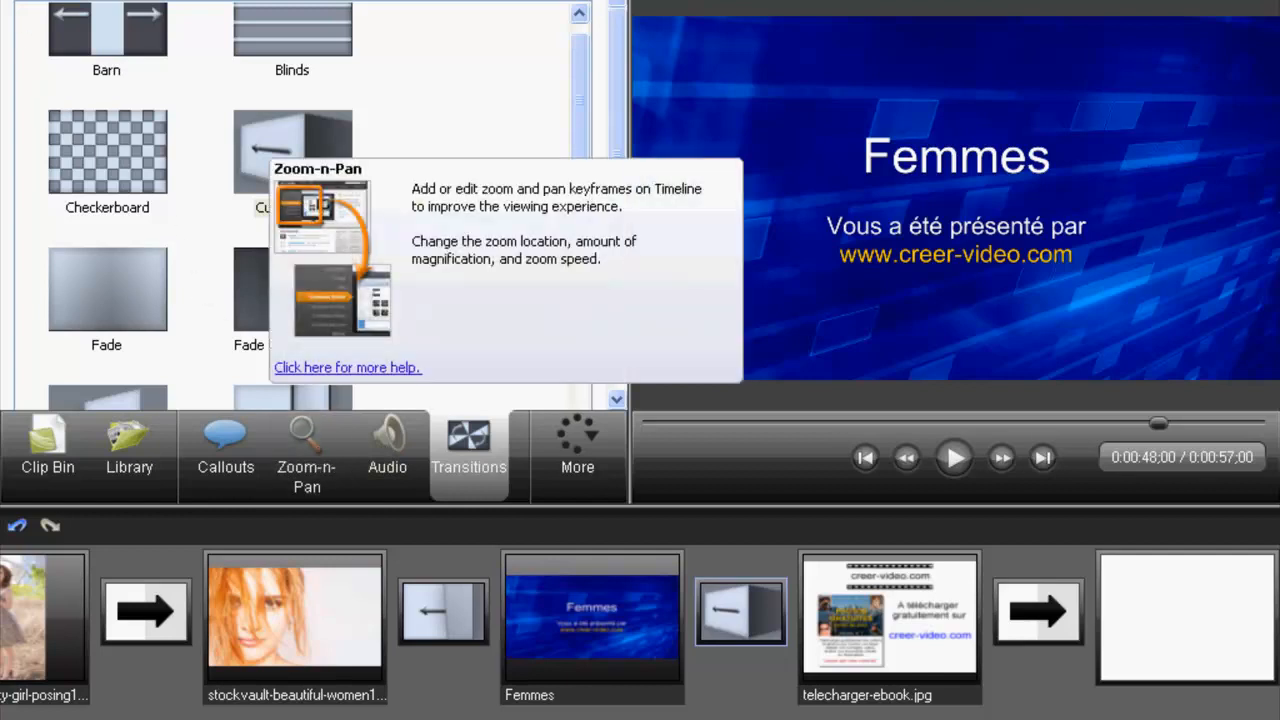
{"action": "left_click", "coordinate": [55, 45]}
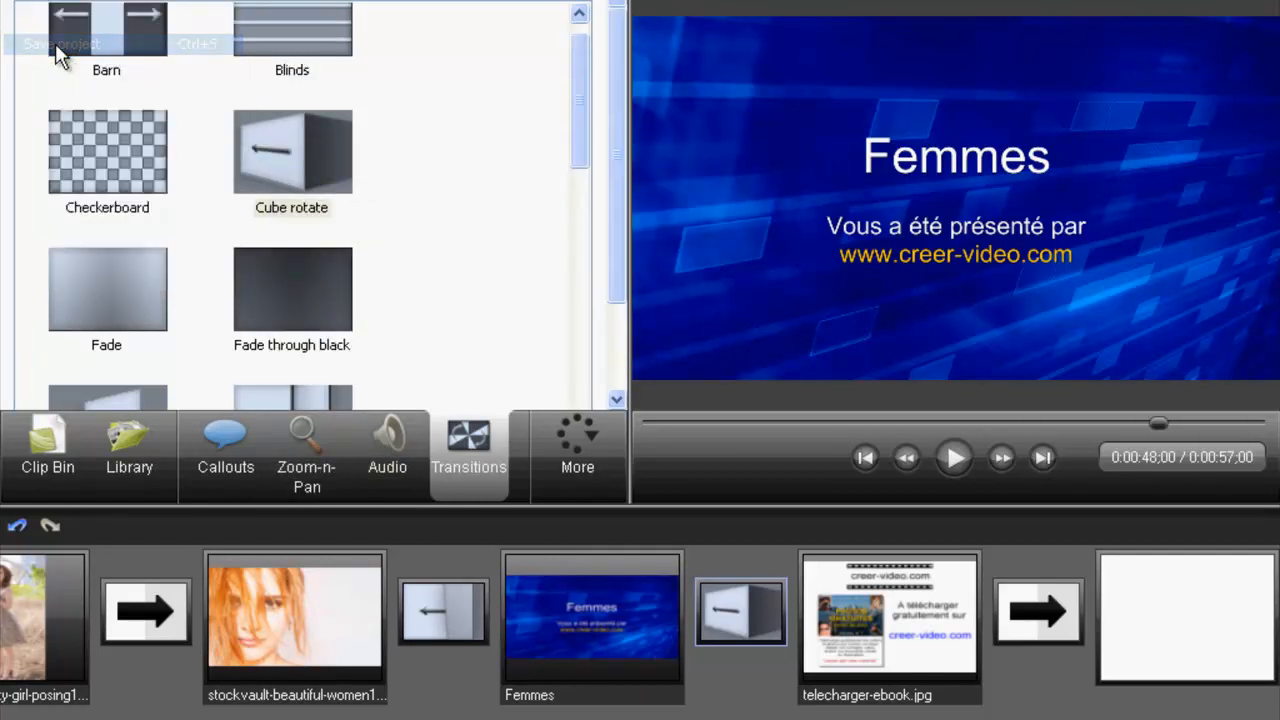